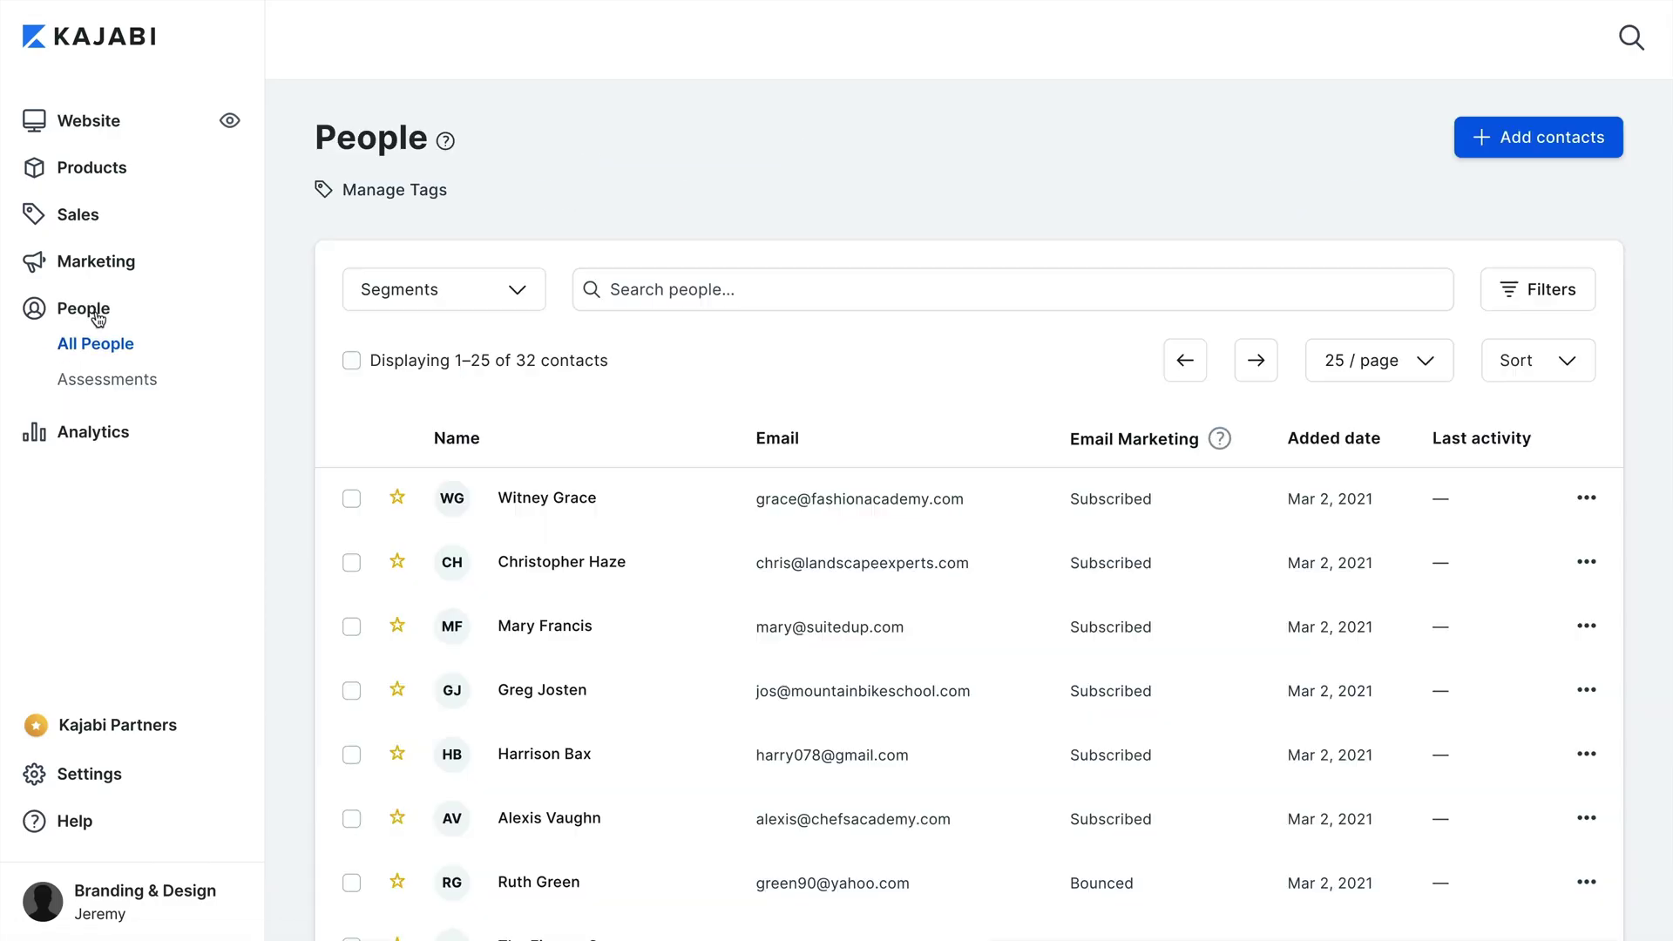
Open a contact's details, view all contact tags, and start a new tag
{"action": "scroll", "coordinate": [300, 459], "scroll_direction": "down", "scroll_amount": 3}
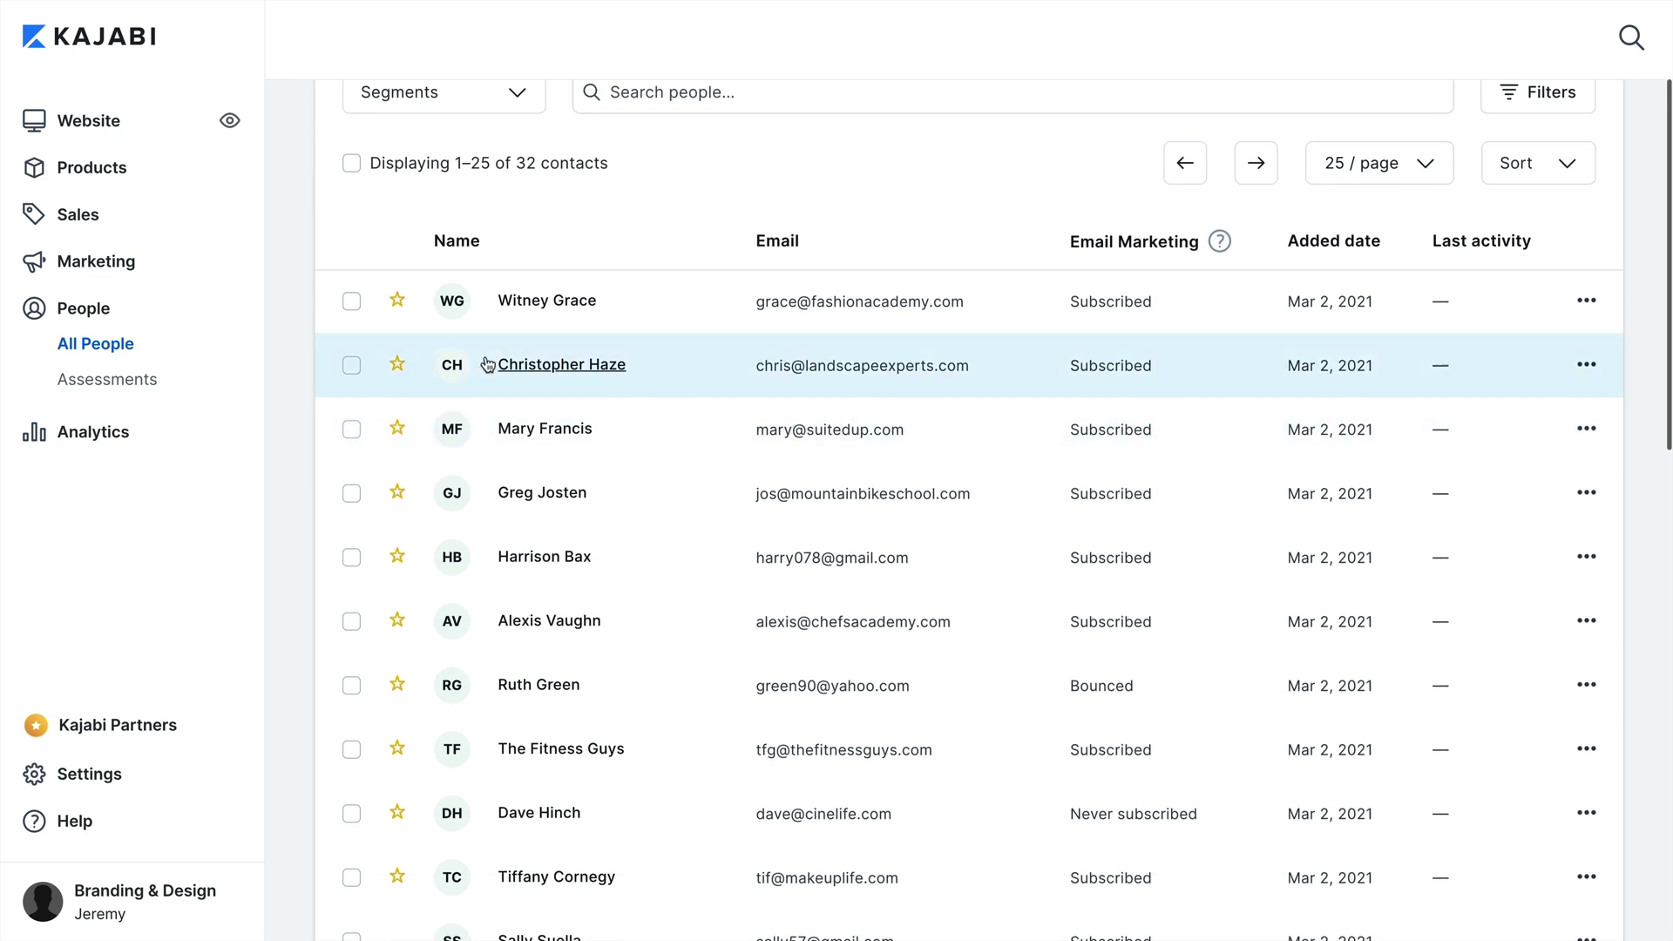
{"action": "left_click", "coordinate": [535, 305]}
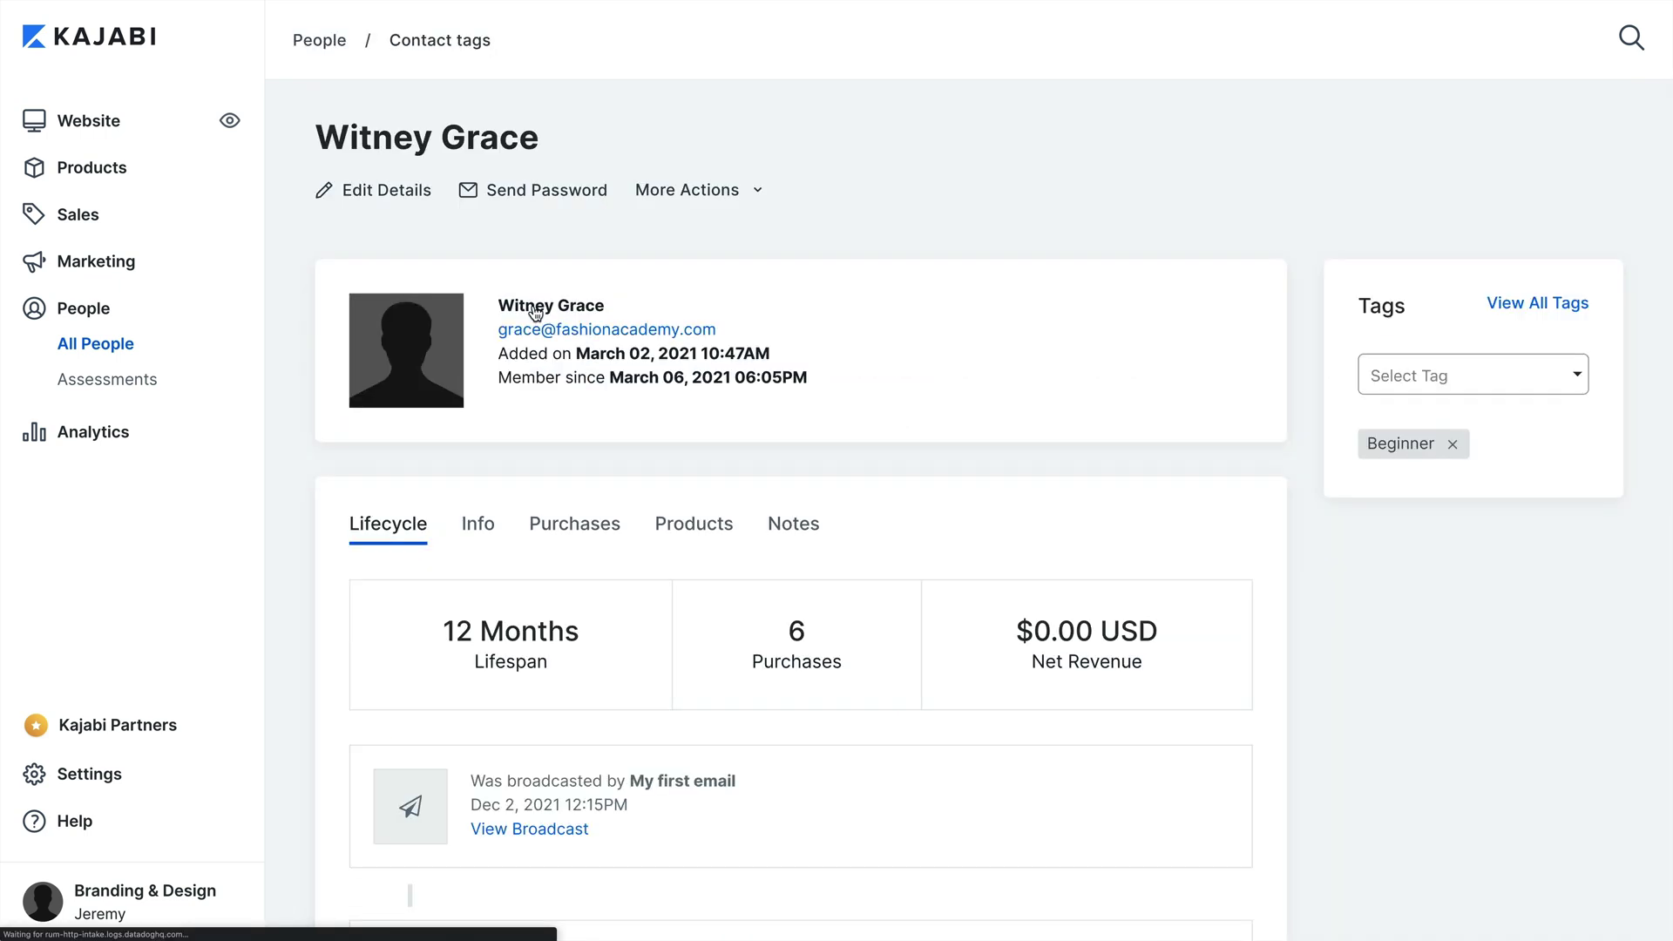
{"action": "left_click", "coordinate": [1506, 305]}
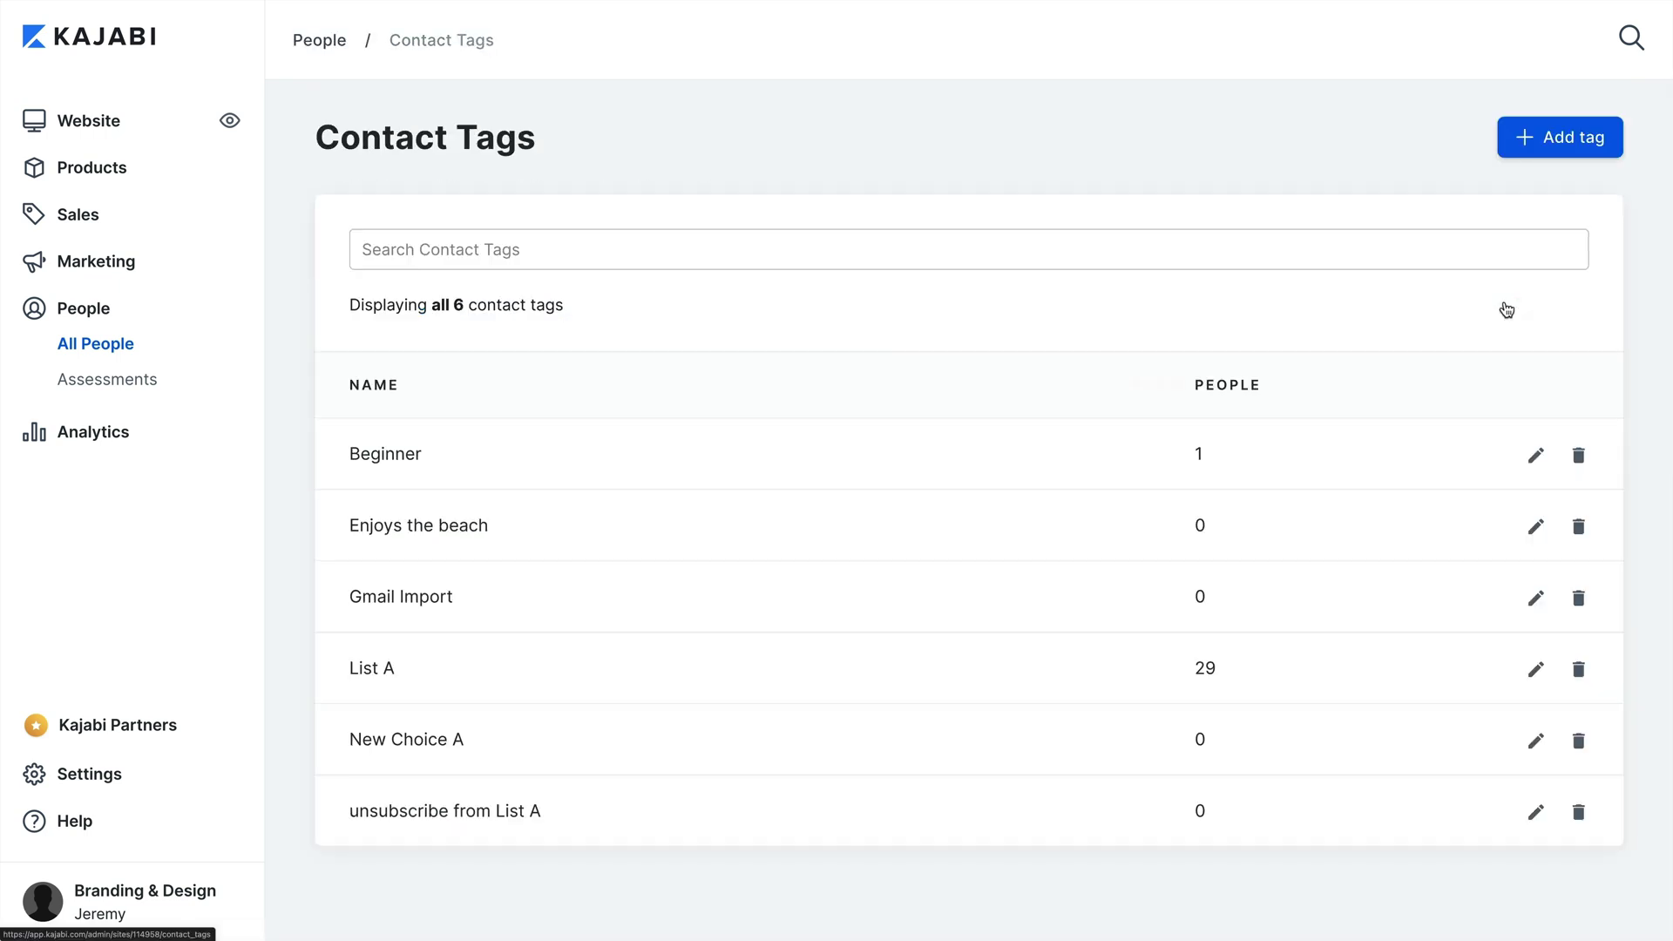
{"action": "left_click", "coordinate": [1549, 147]}
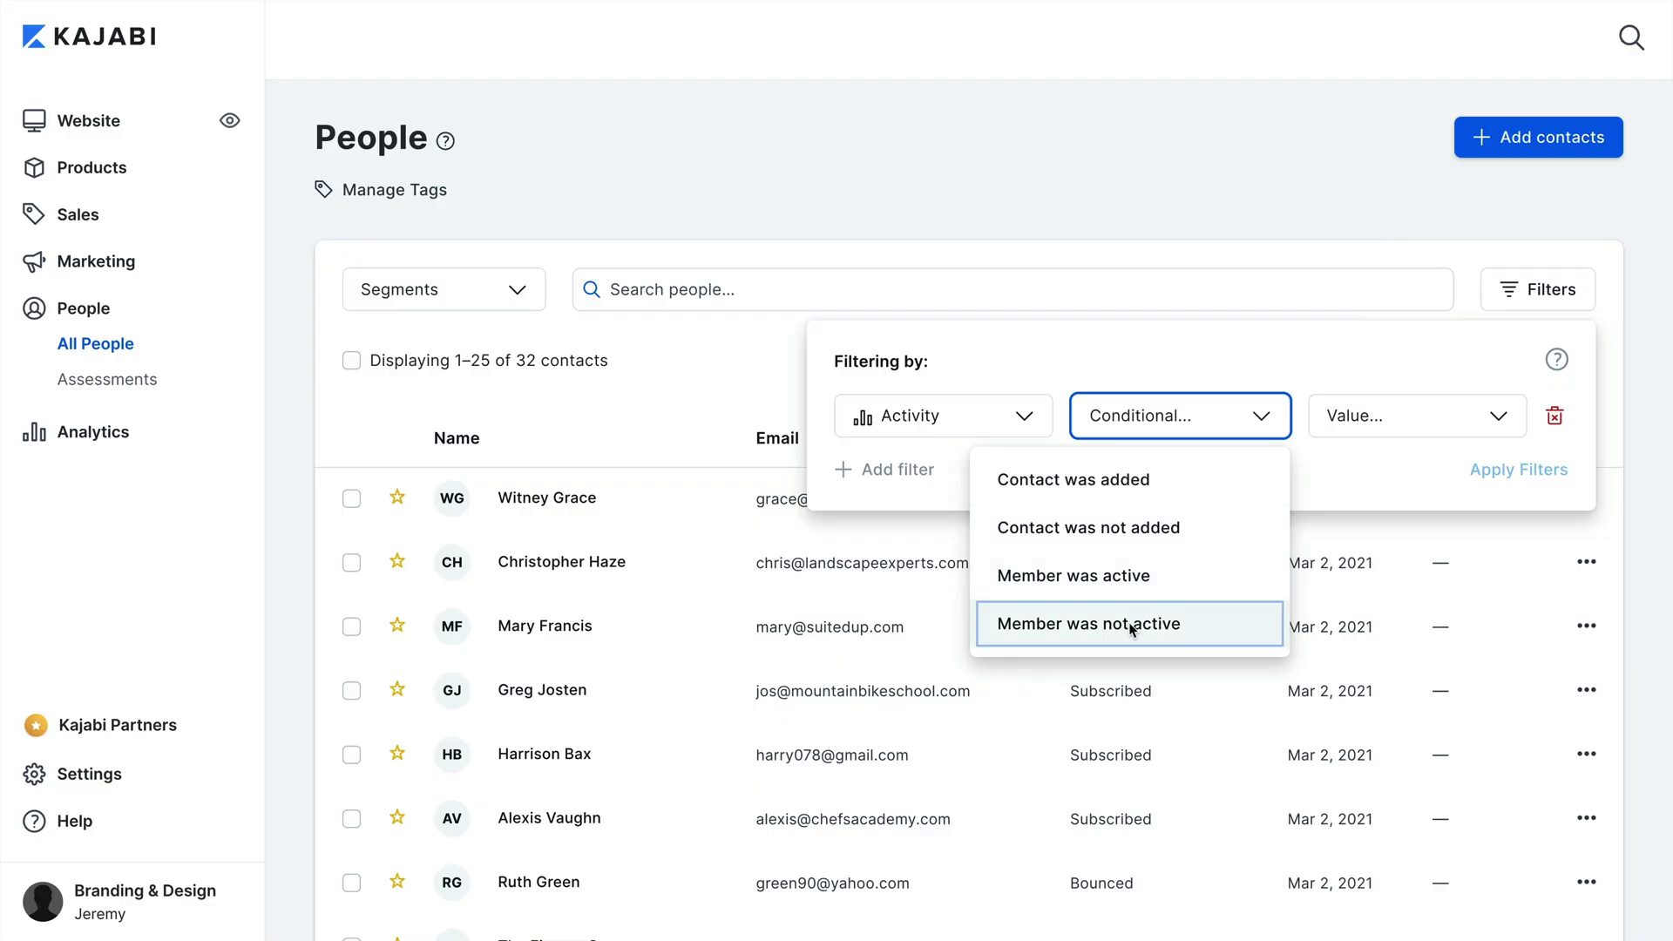
Filter People to members who were not active in the last 7 days
{"action": "left_click", "coordinate": [1128, 626]}
{"action": "left_click", "coordinate": [1494, 421]}
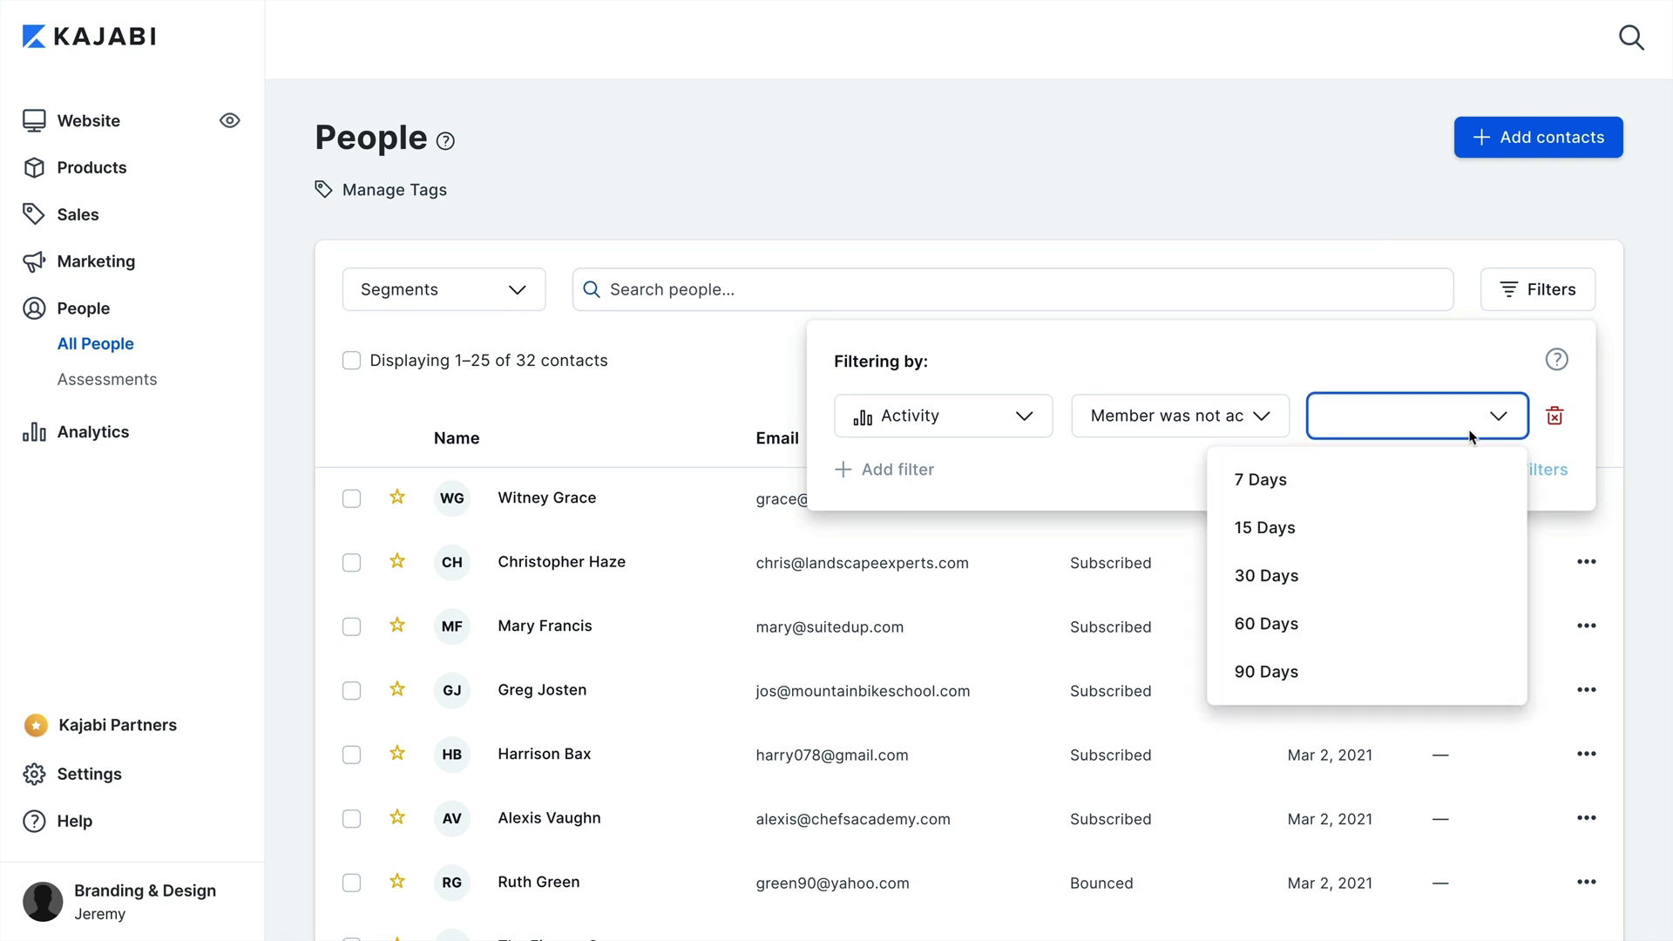
{"action": "left_click", "coordinate": [1362, 497]}
{"action": "left_click", "coordinate": [1512, 473]}
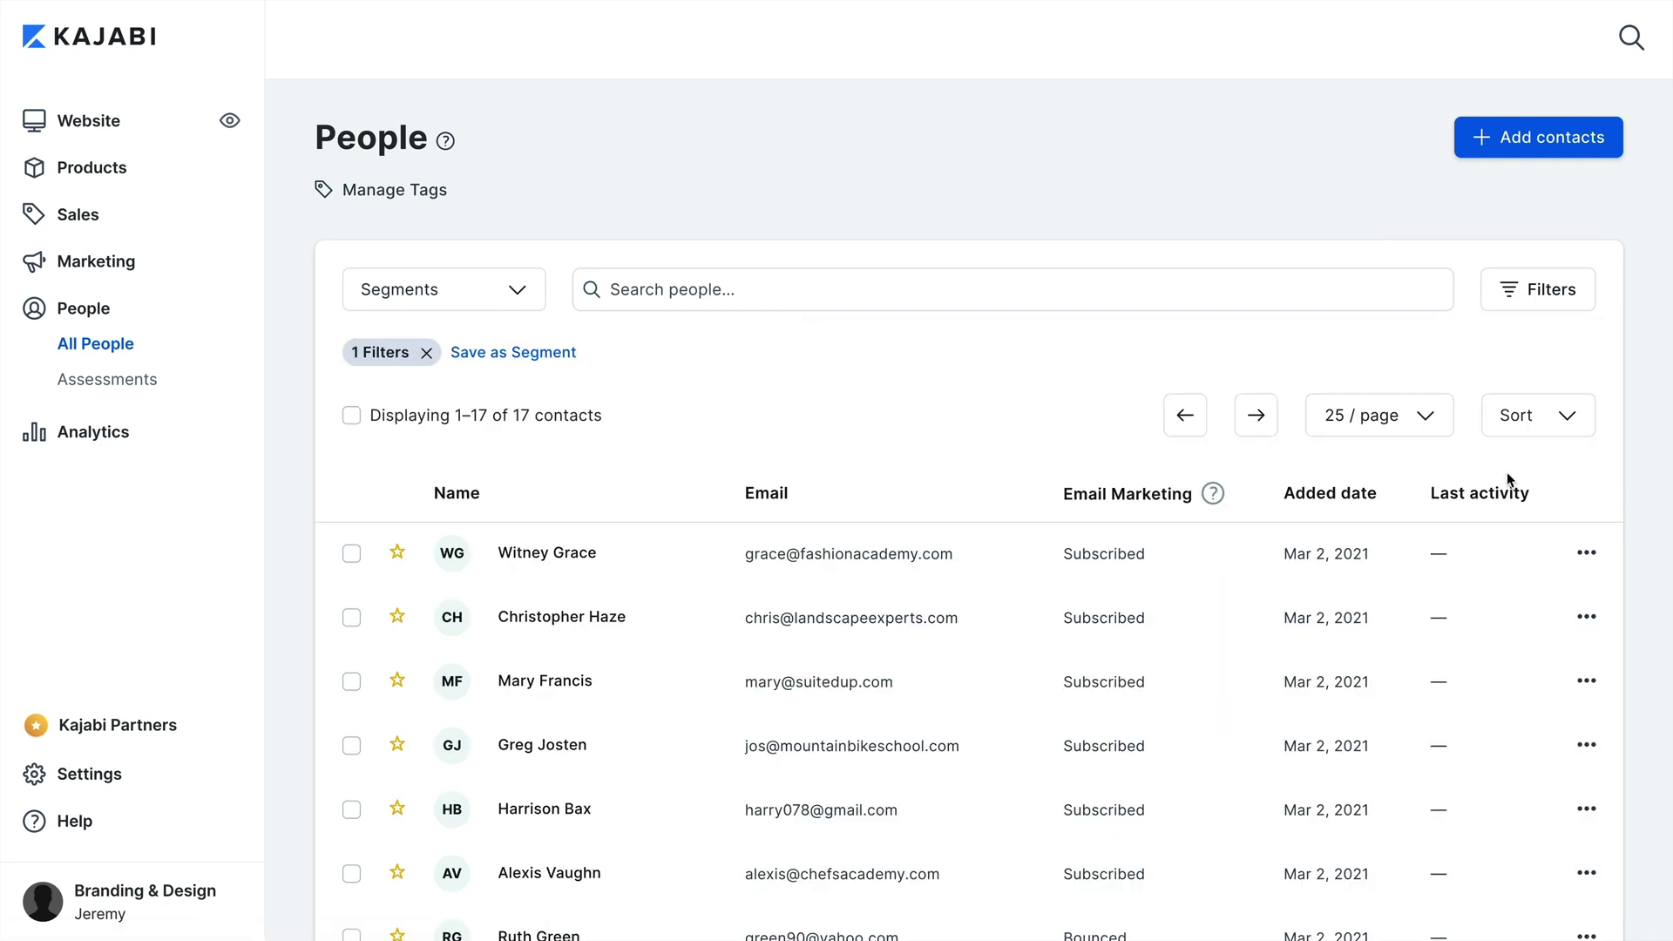
Select all 17 filtered contacts and choose the bulk Add tag action with the tag list open
{"action": "left_click", "coordinate": [352, 416]}
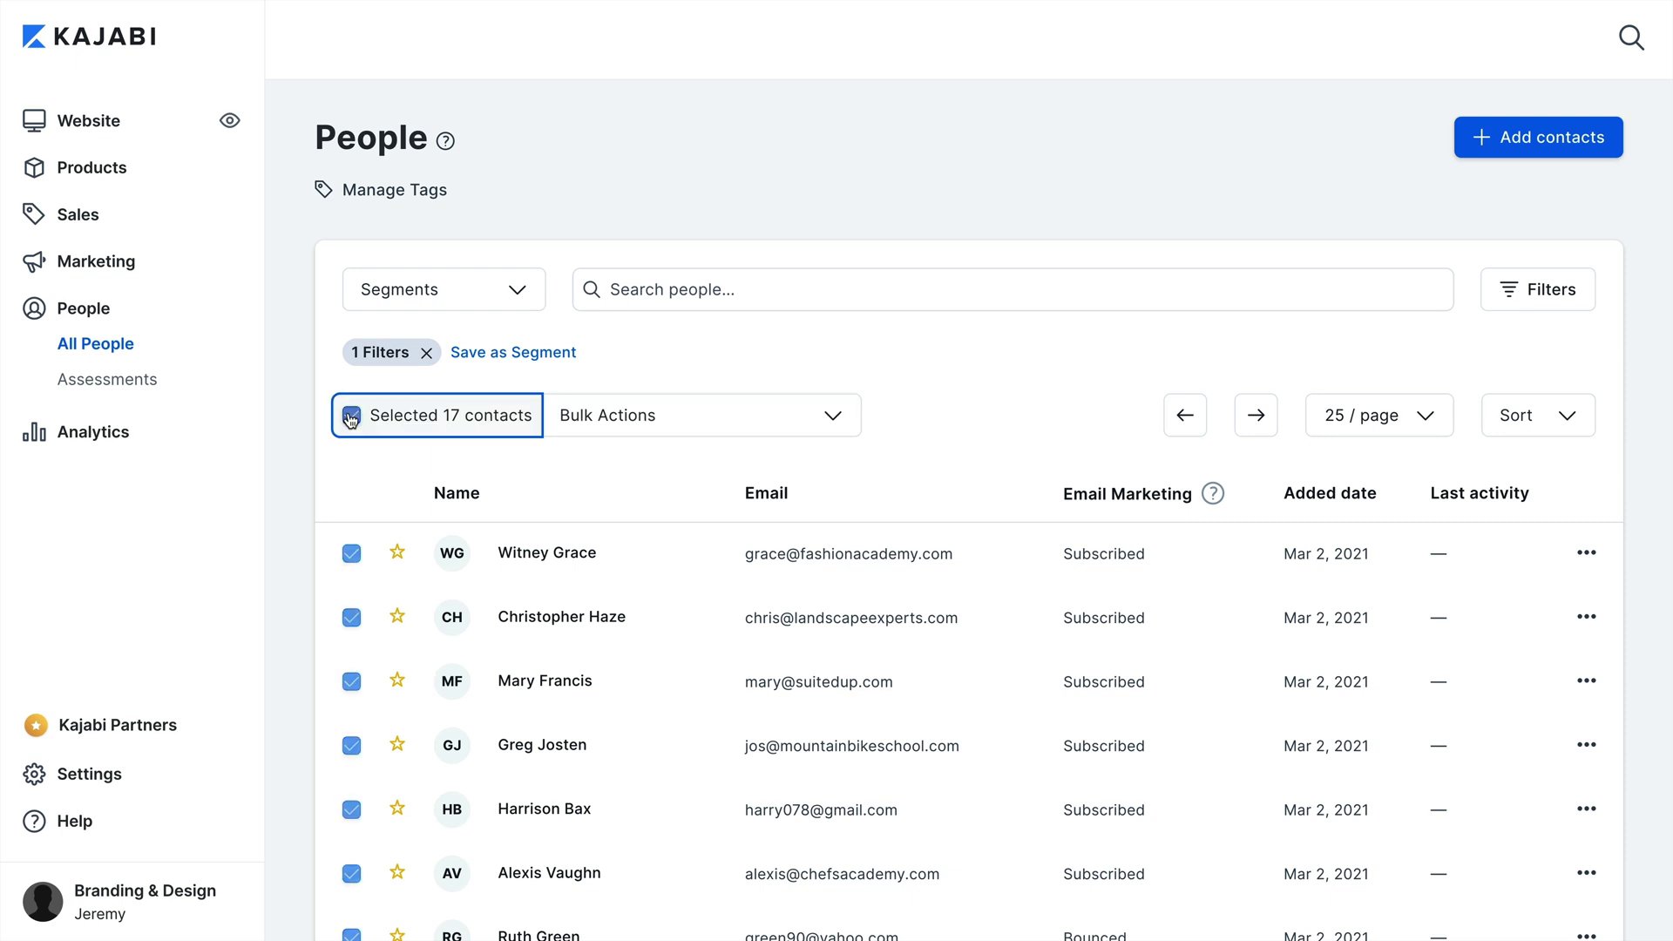
{"action": "left_click", "coordinate": [841, 422]}
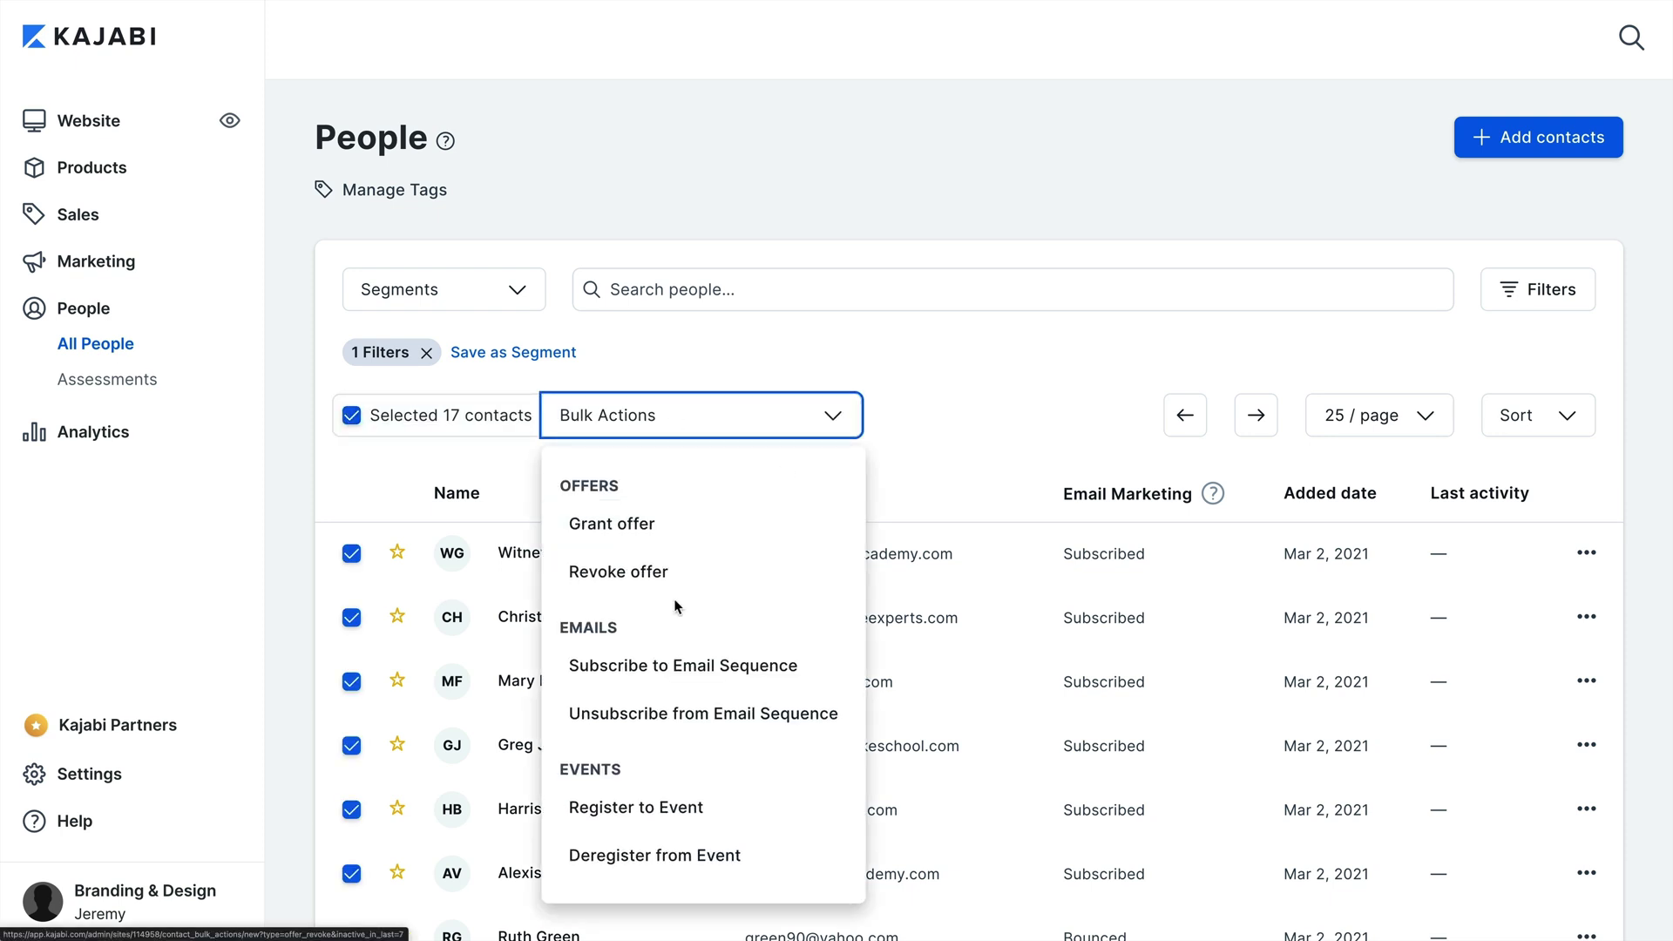
{"action": "scroll", "coordinate": [631, 728], "scroll_direction": "down", "scroll_amount": 1}
{"action": "left_click", "coordinate": [599, 841]}
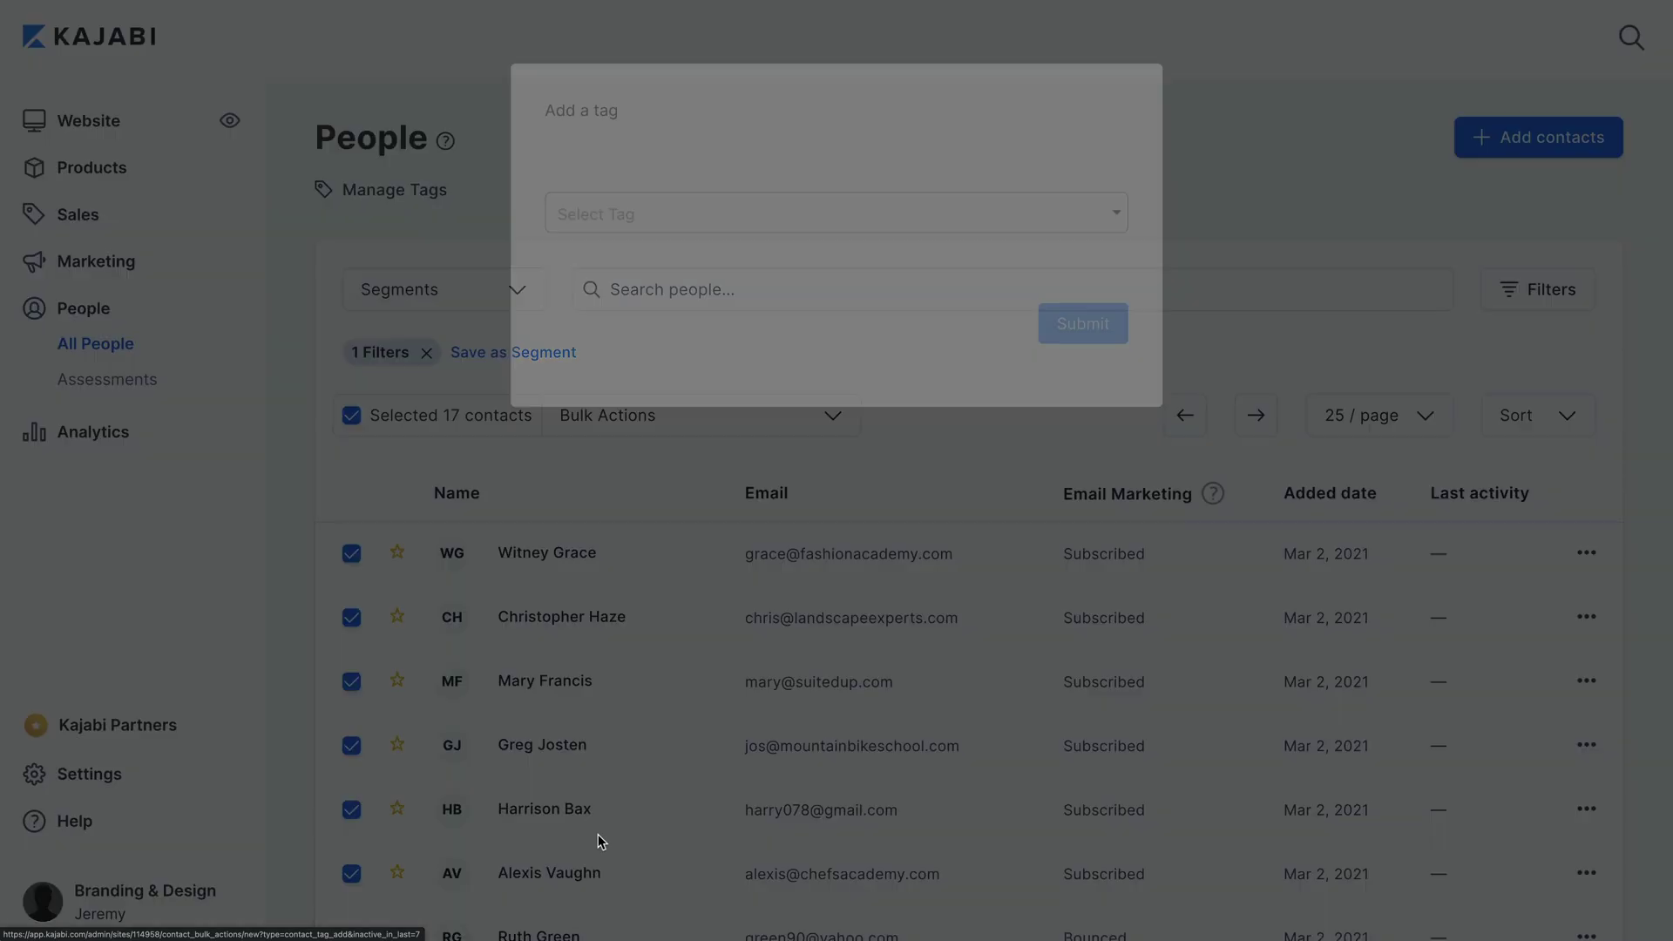
{"action": "left_click", "coordinate": [1106, 271]}
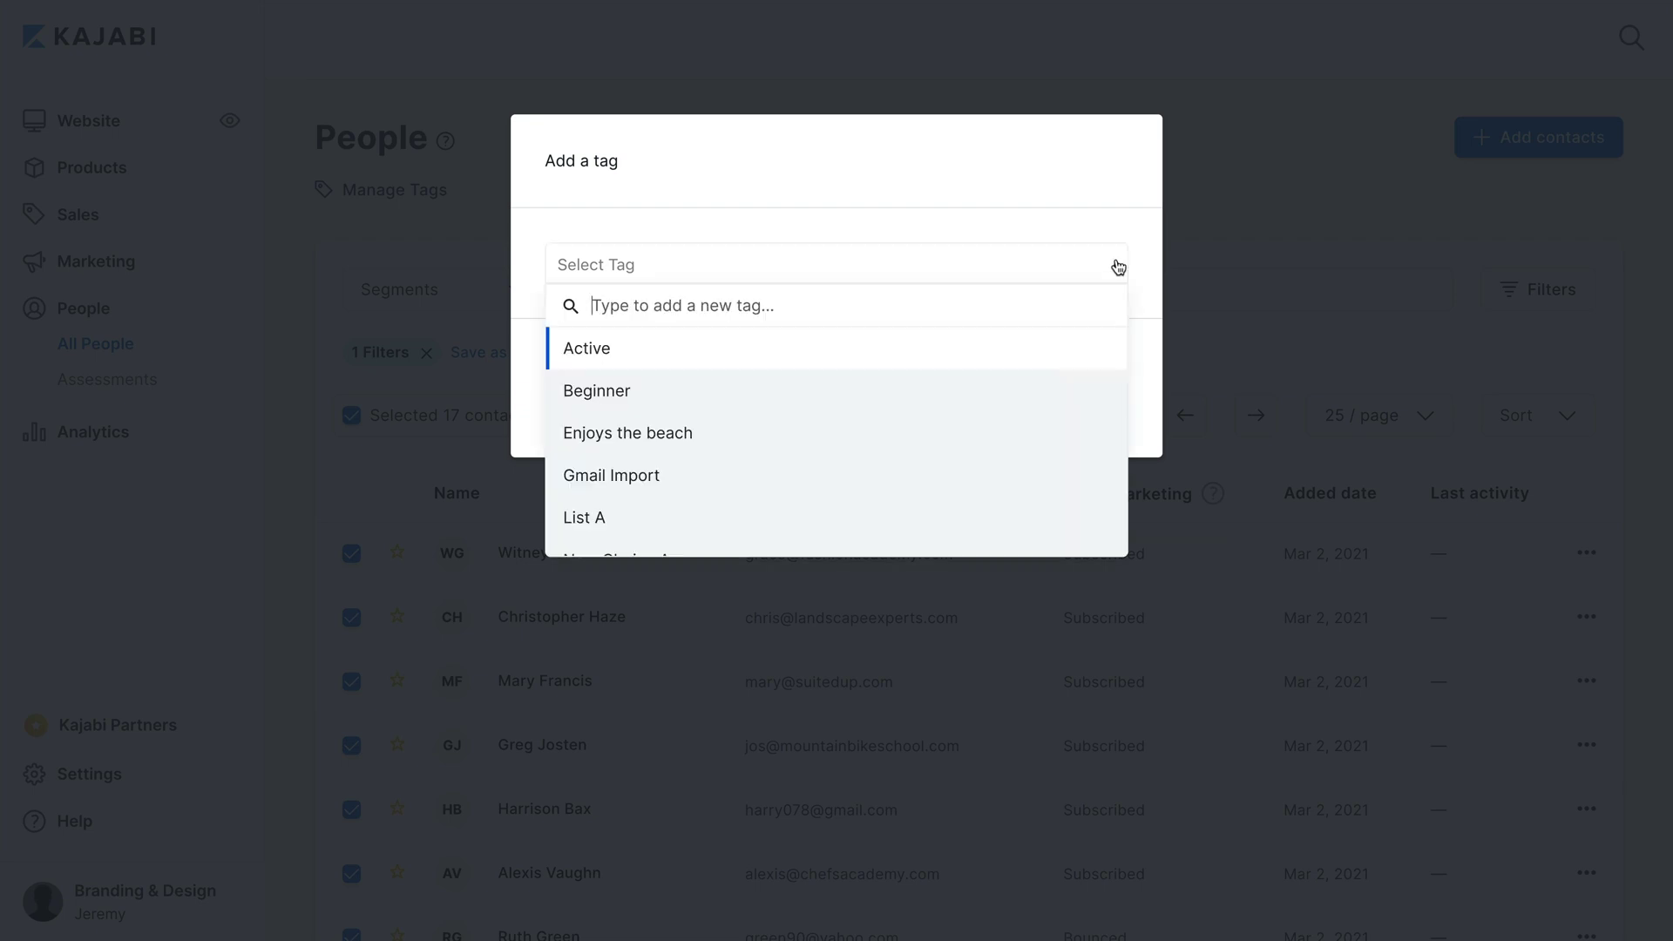
{"action": "scroll", "coordinate": [945, 437], "scroll_direction": "down", "scroll_amount": 1}
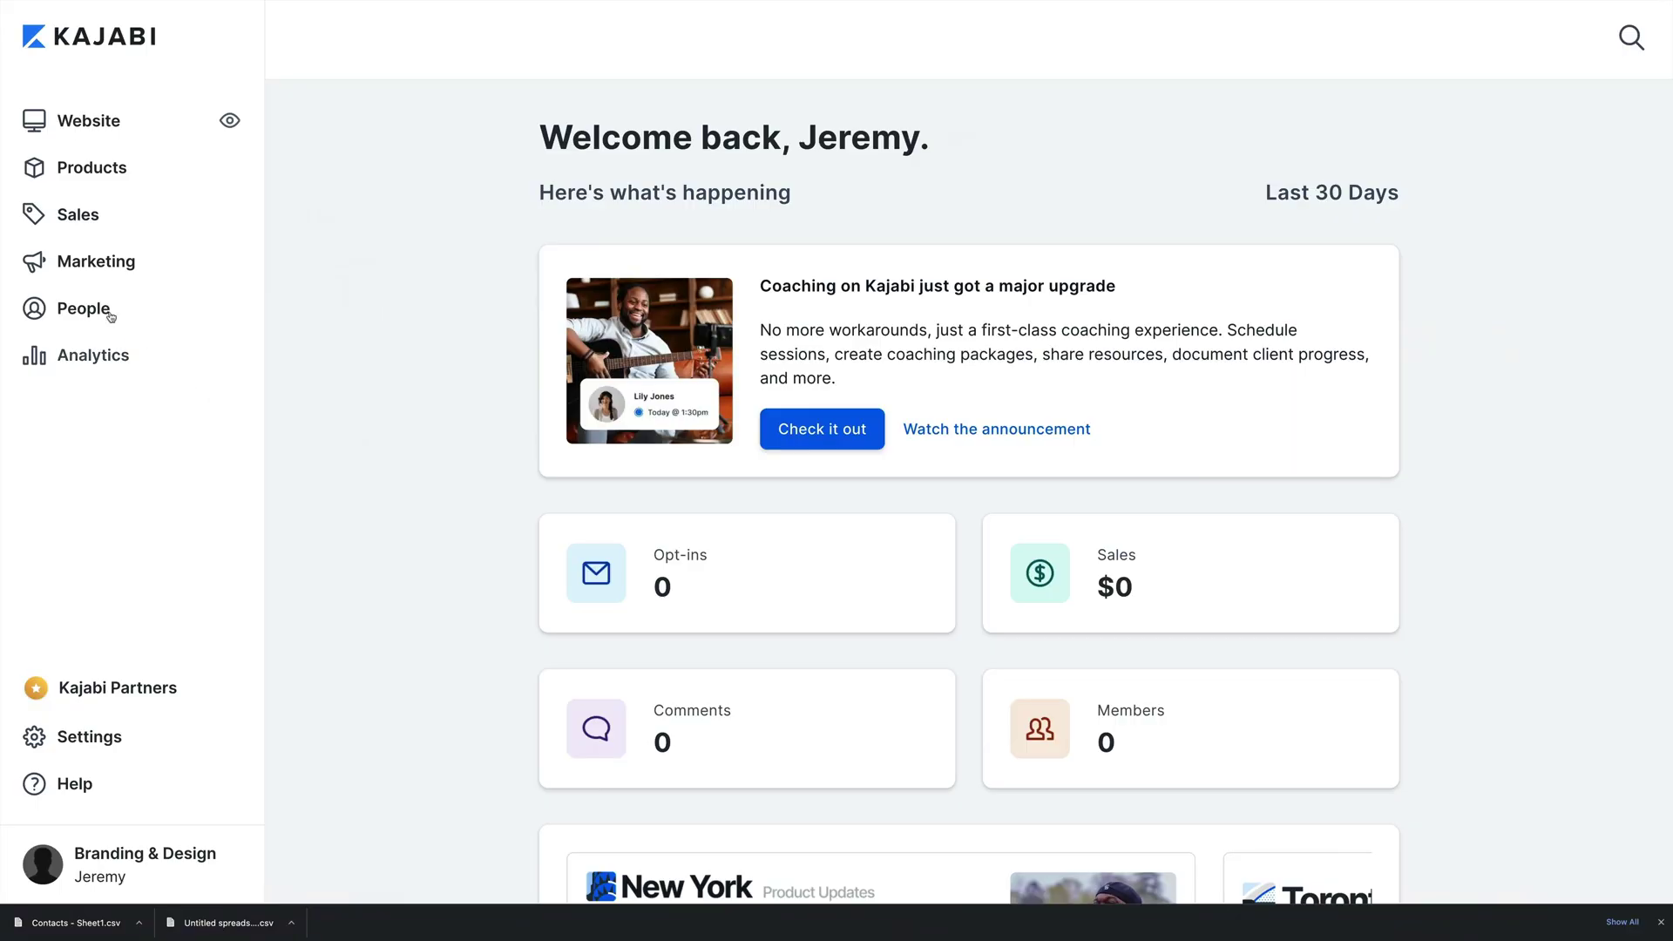
Start a CSV contact import and map Column 2 to Email
{"action": "left_click", "coordinate": [99, 309]}
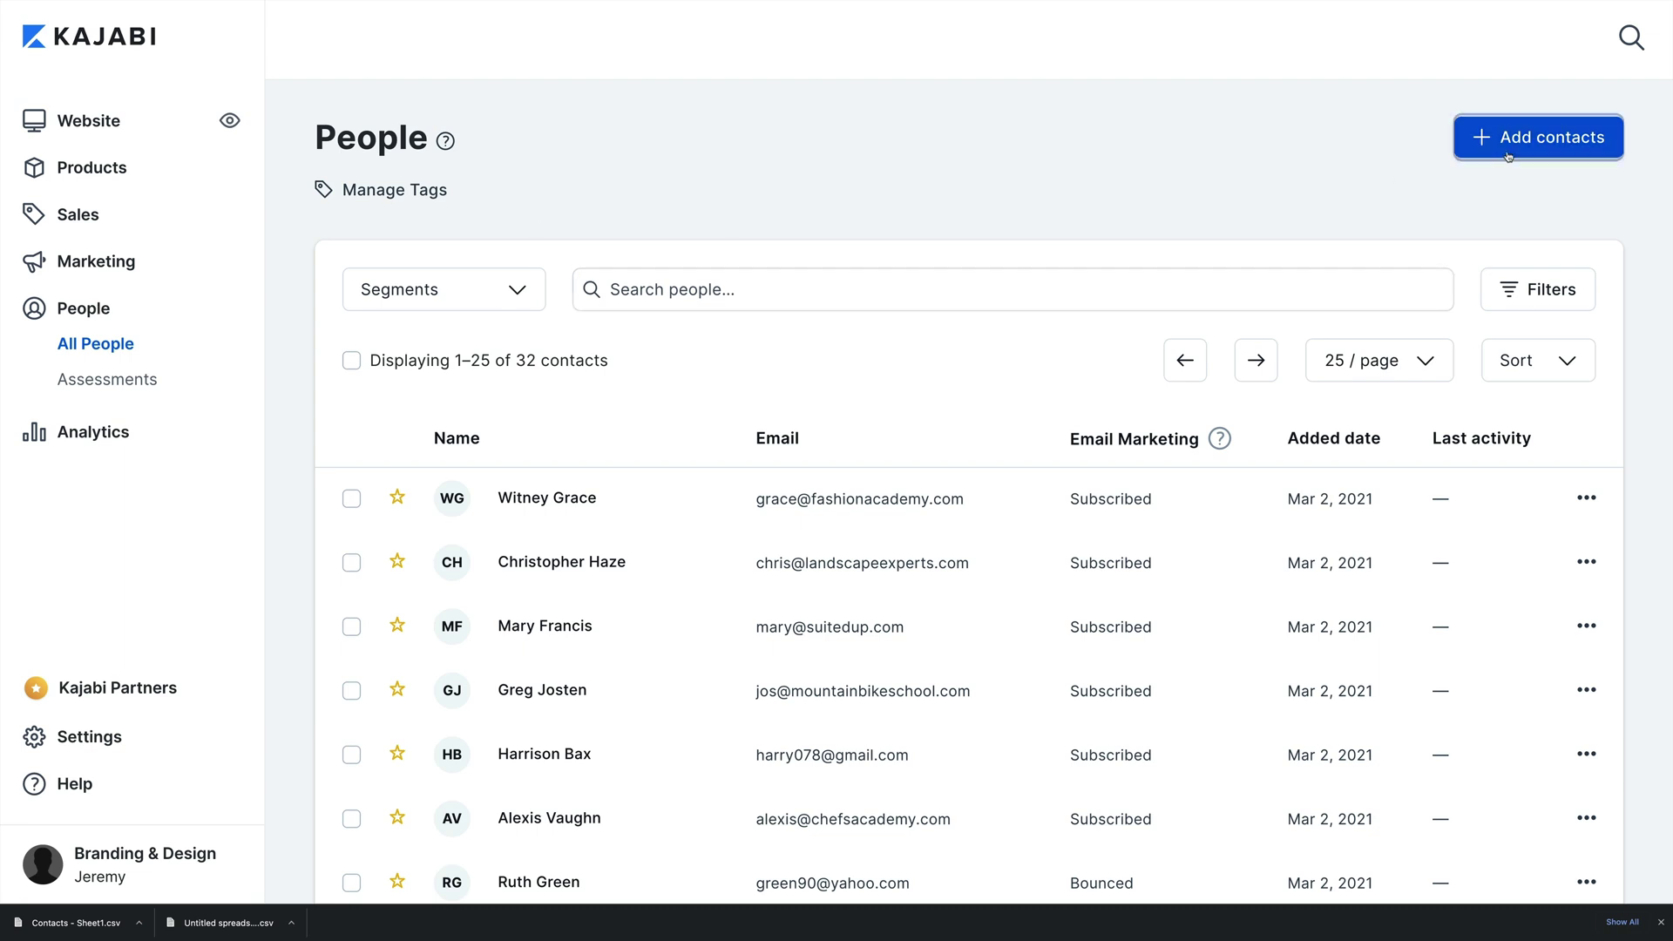
{"action": "left_click", "coordinate": [1508, 156]}
{"action": "left_click", "coordinate": [1434, 201]}
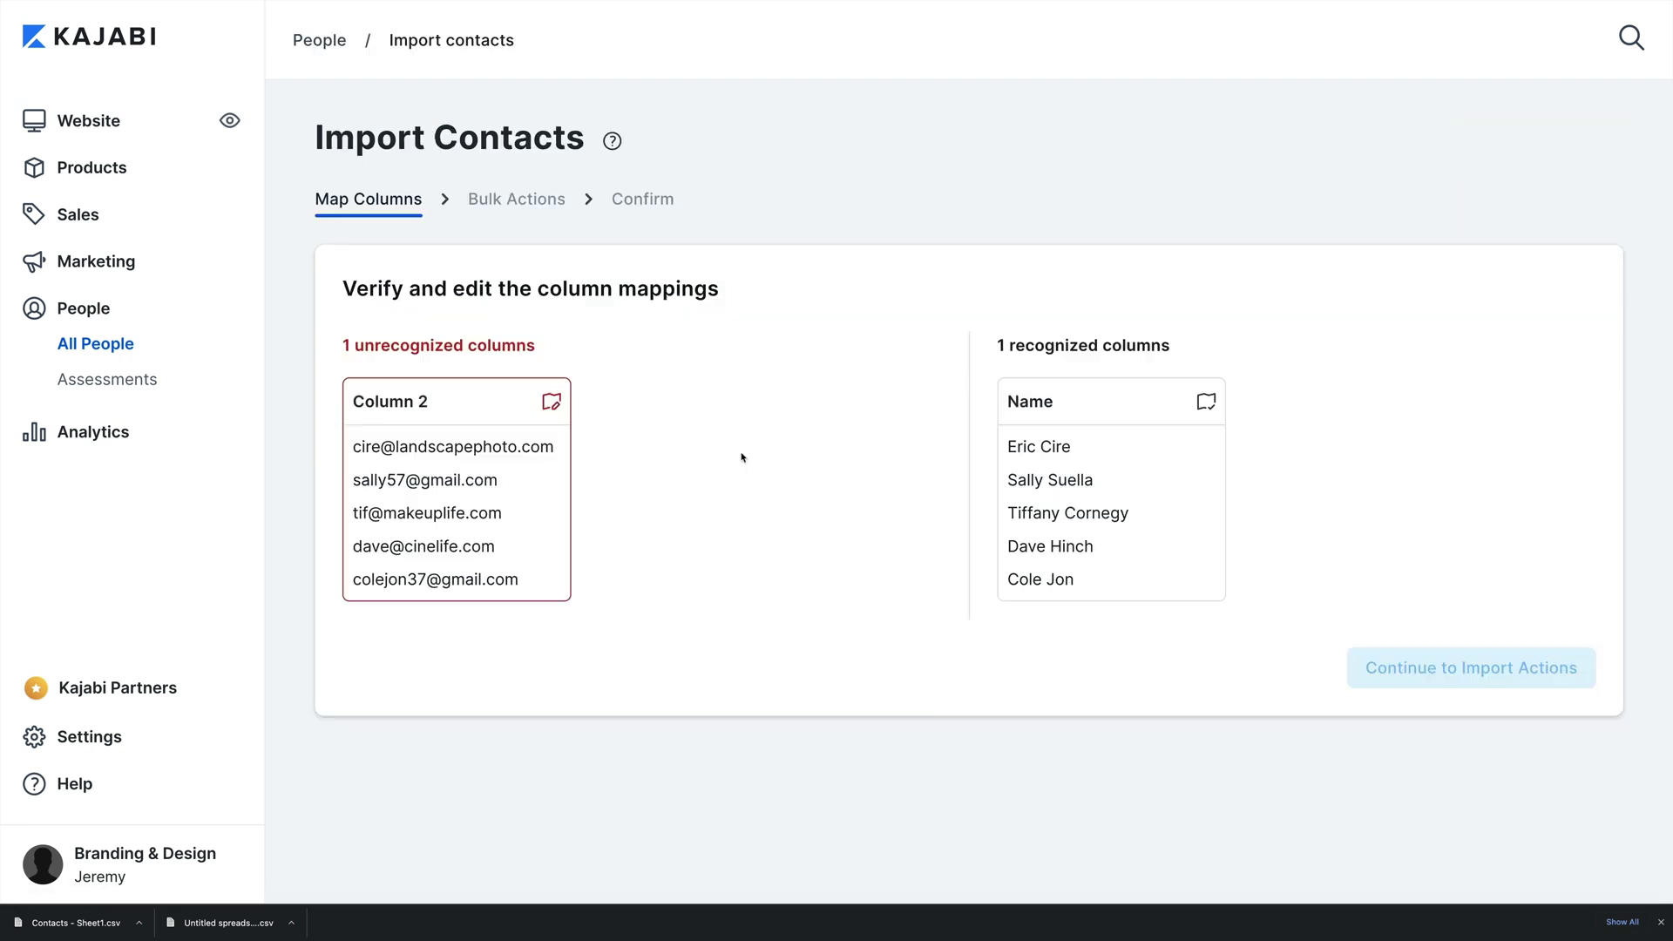
{"action": "left_click", "coordinate": [551, 401]}
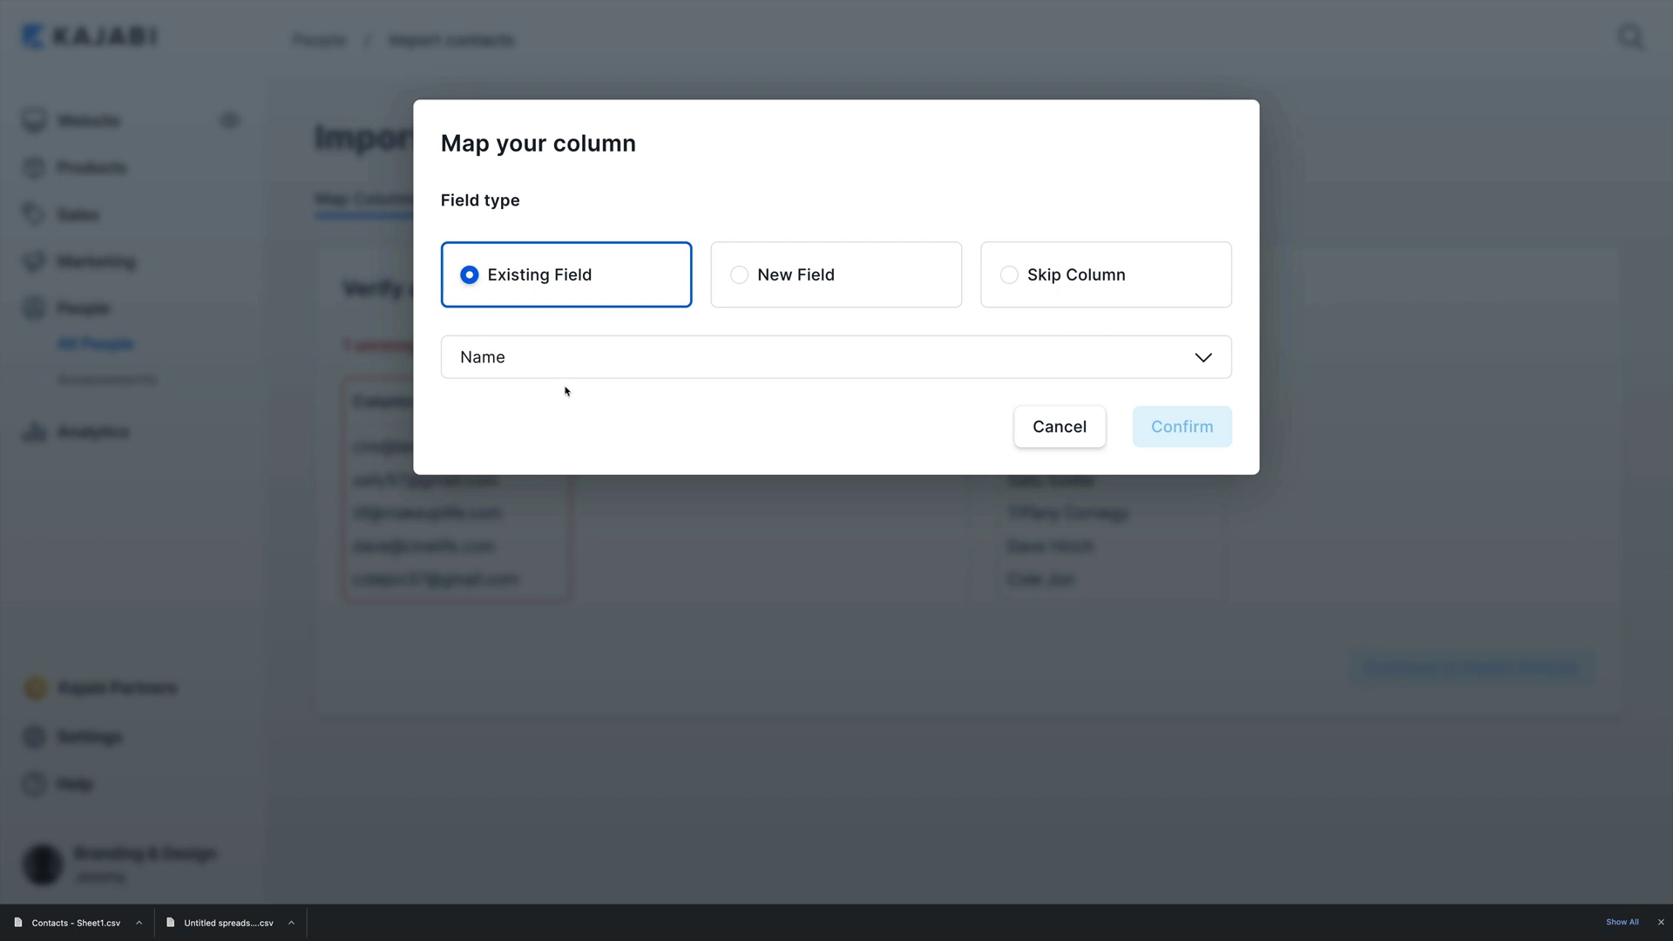
{"action": "left_click", "coordinate": [1197, 373]}
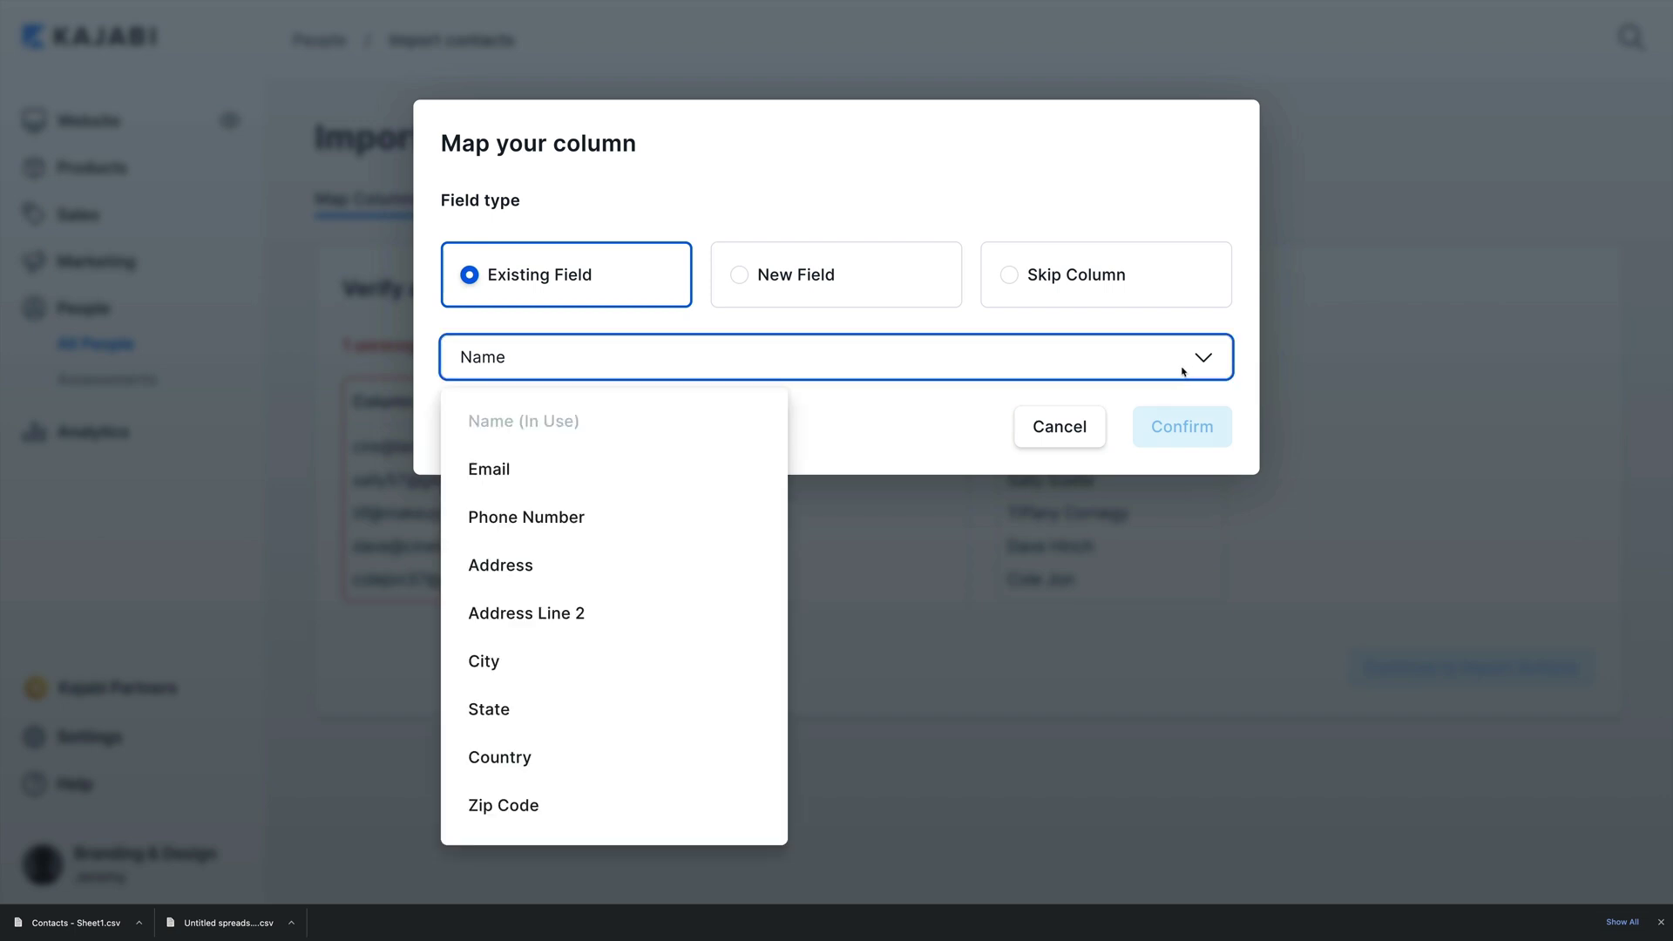
{"action": "left_click", "coordinate": [753, 474]}
{"action": "left_click", "coordinate": [1150, 429]}
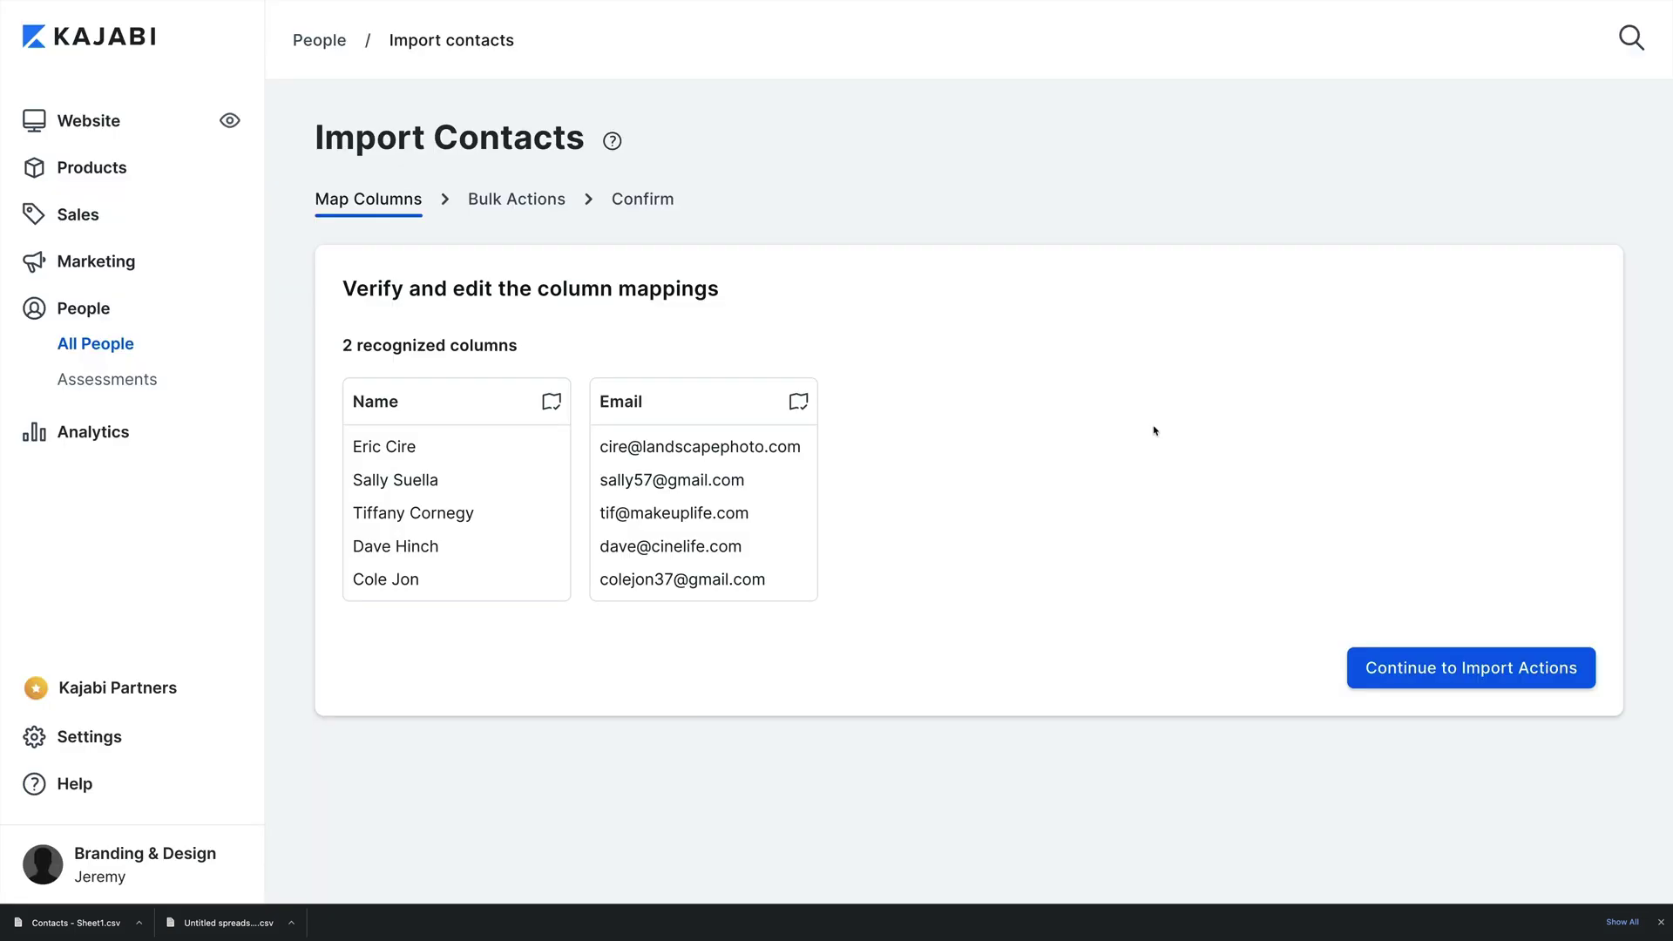
In Import Actions, enable adding tags to imported contacts and open the tag list
{"action": "left_click", "coordinate": [1361, 682]}
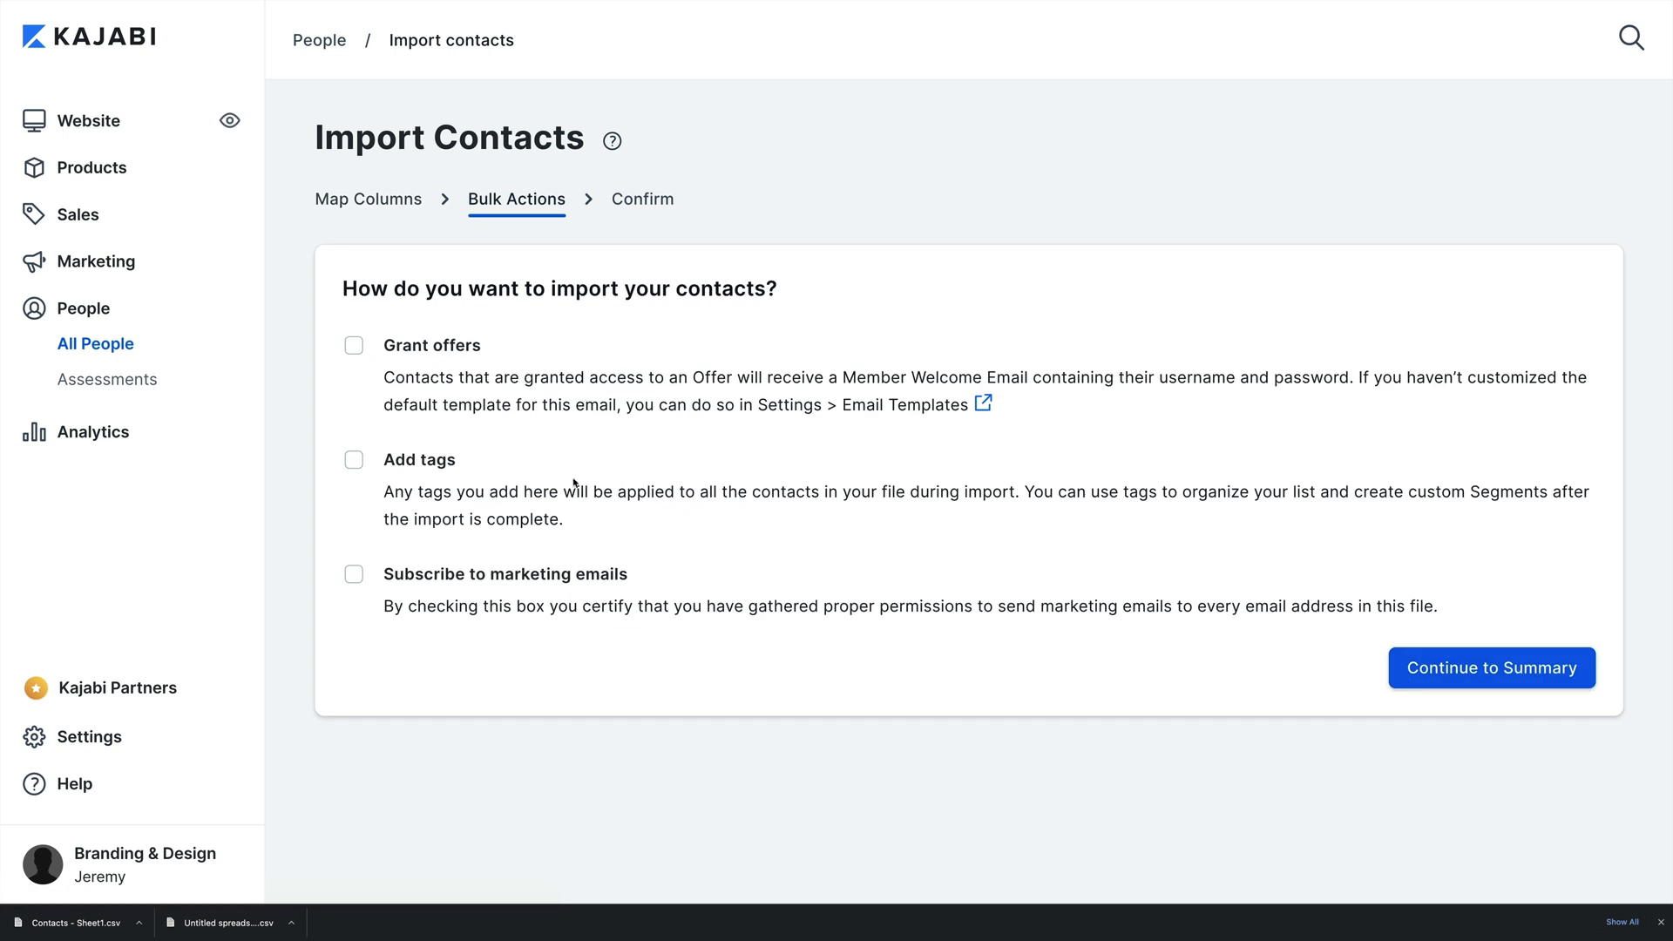
{"action": "left_click", "coordinate": [354, 459]}
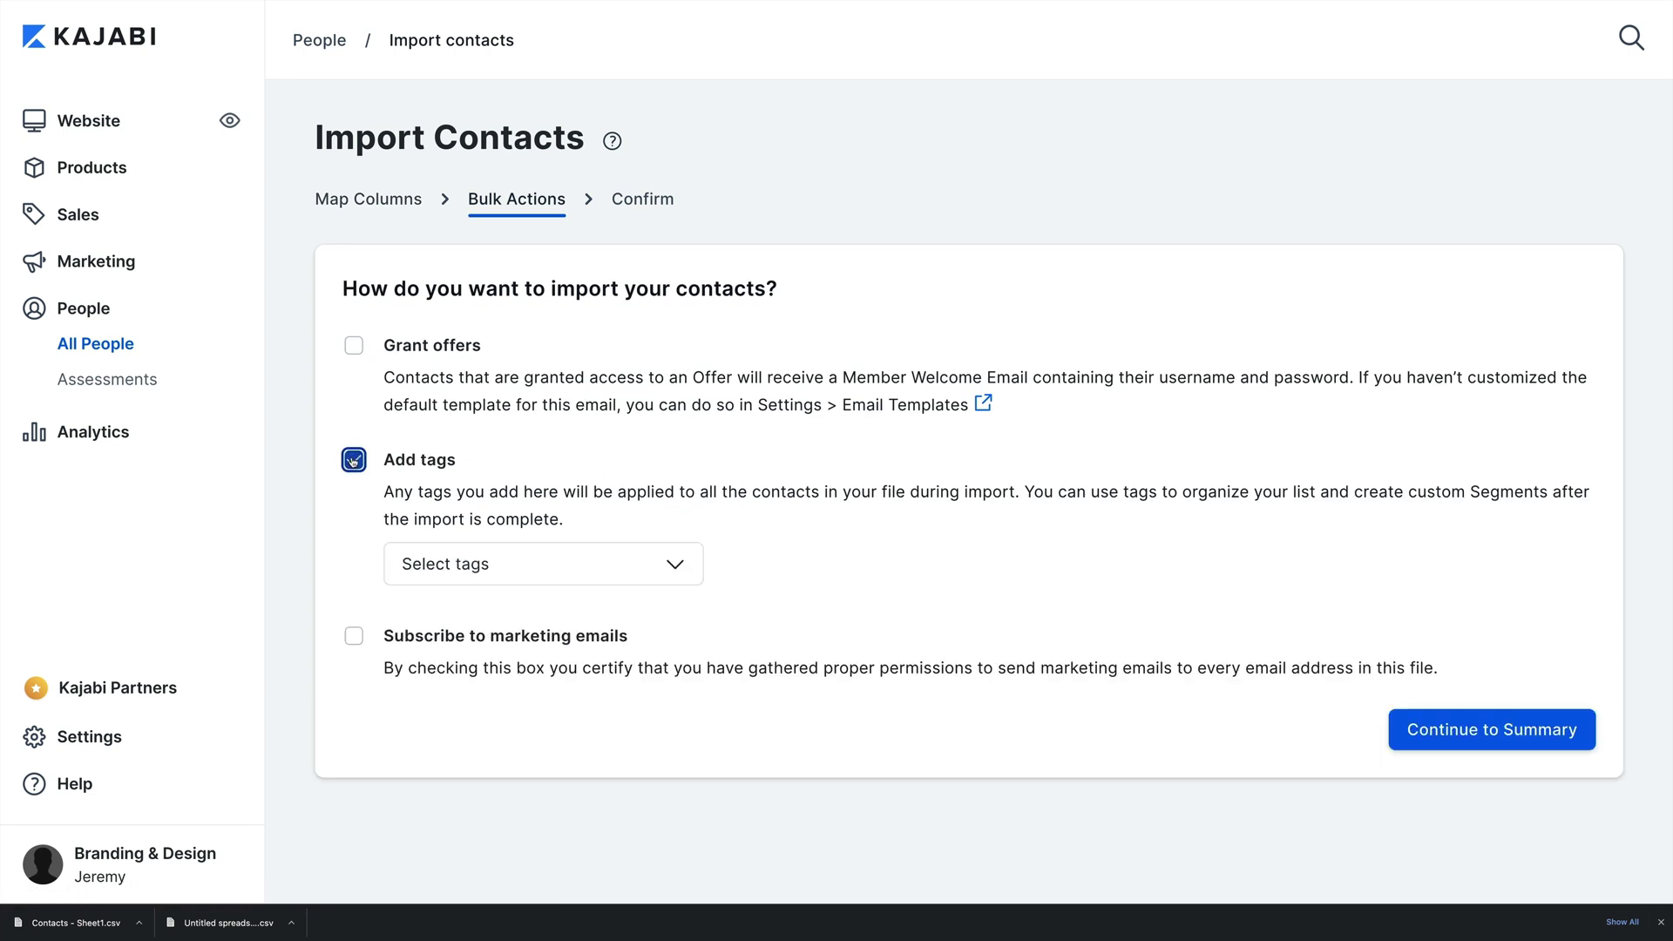
{"action": "left_click", "coordinate": [677, 567]}
{"action": "scroll", "coordinate": [453, 732], "scroll_direction": "down", "scroll_amount": 1}
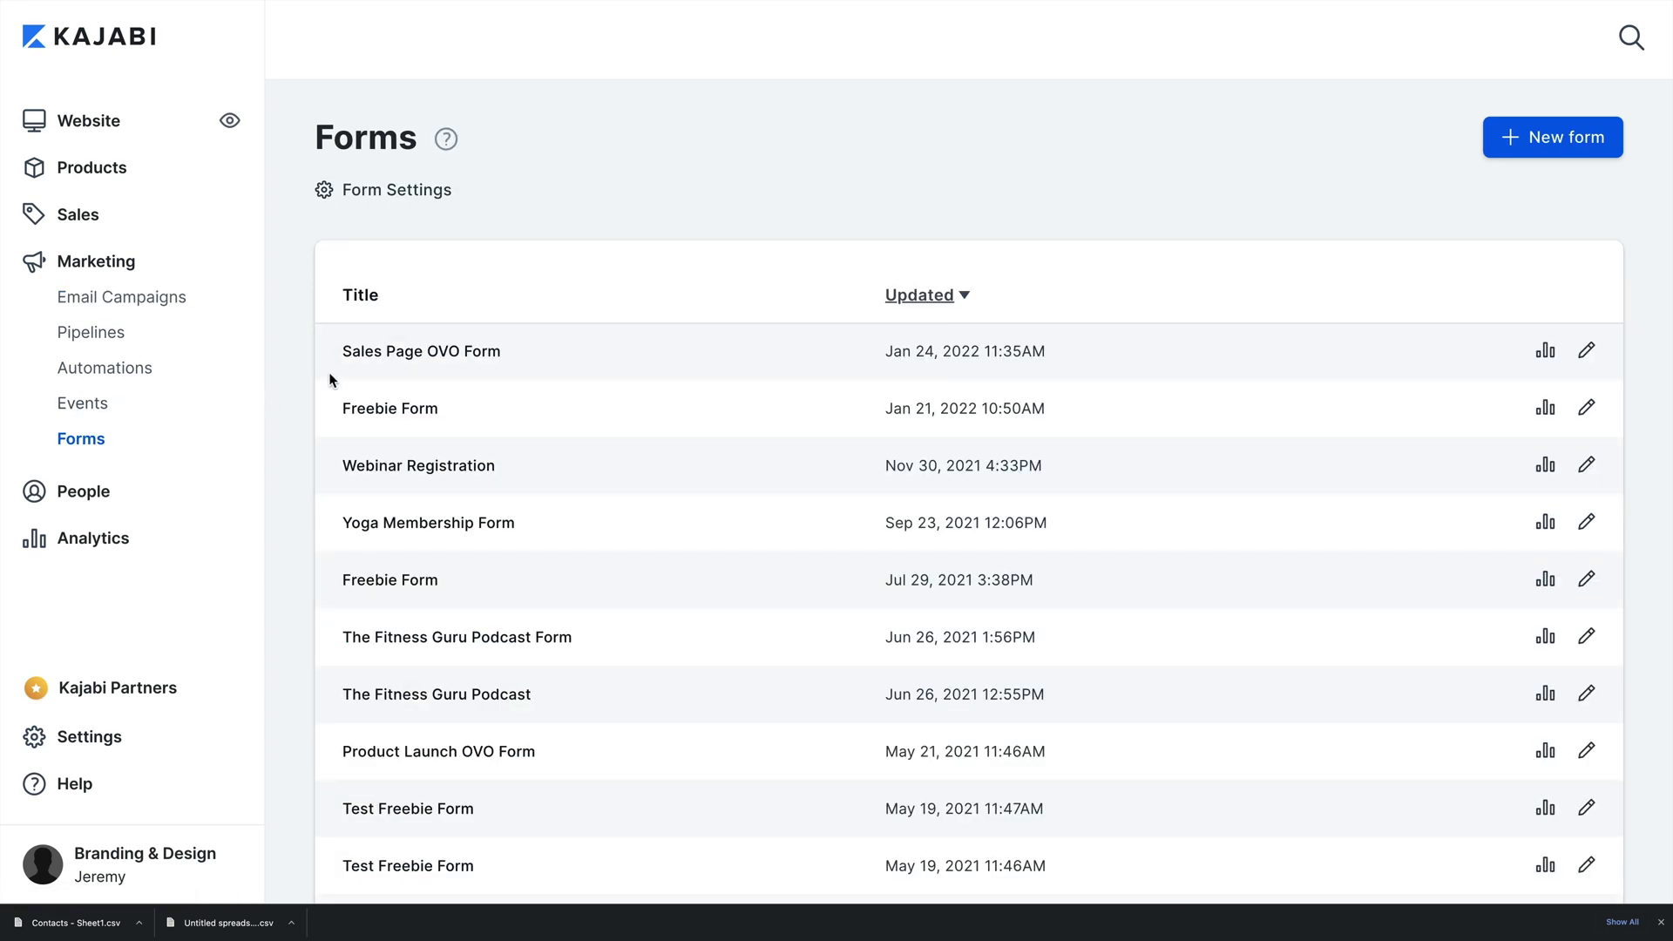
Add an automation to the Sales Page OVO Form that tags submitters as Beginner
{"action": "left_click", "coordinate": [373, 352]}
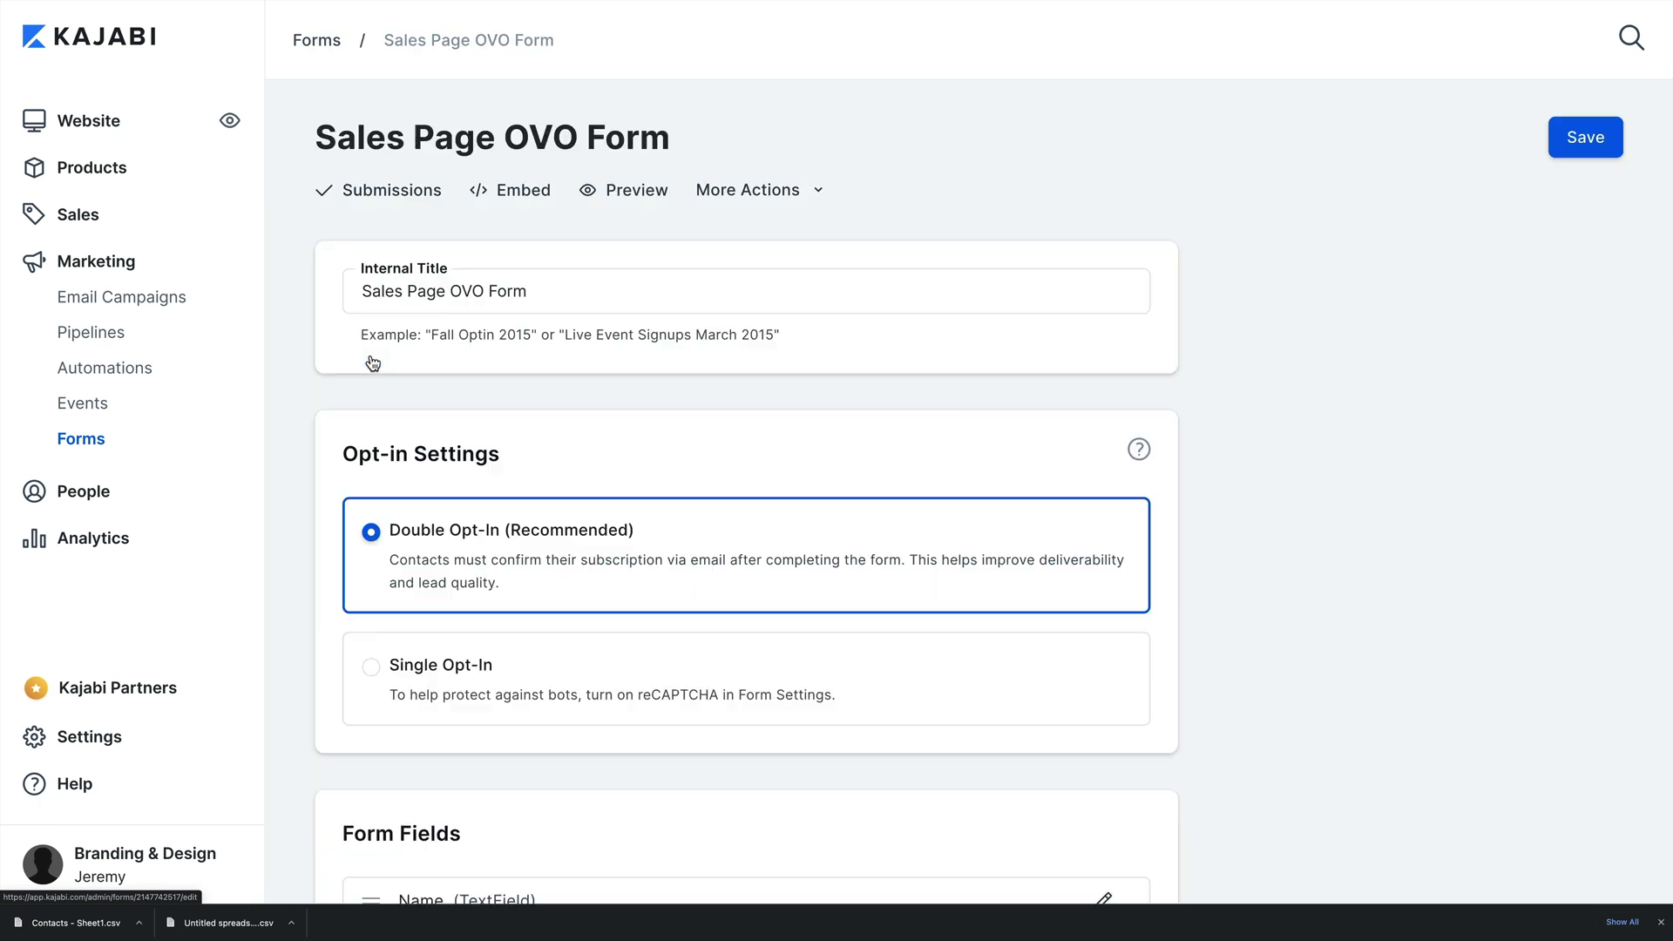
{"action": "scroll", "coordinate": [384, 404], "scroll_direction": "down", "scroll_amount": 7}
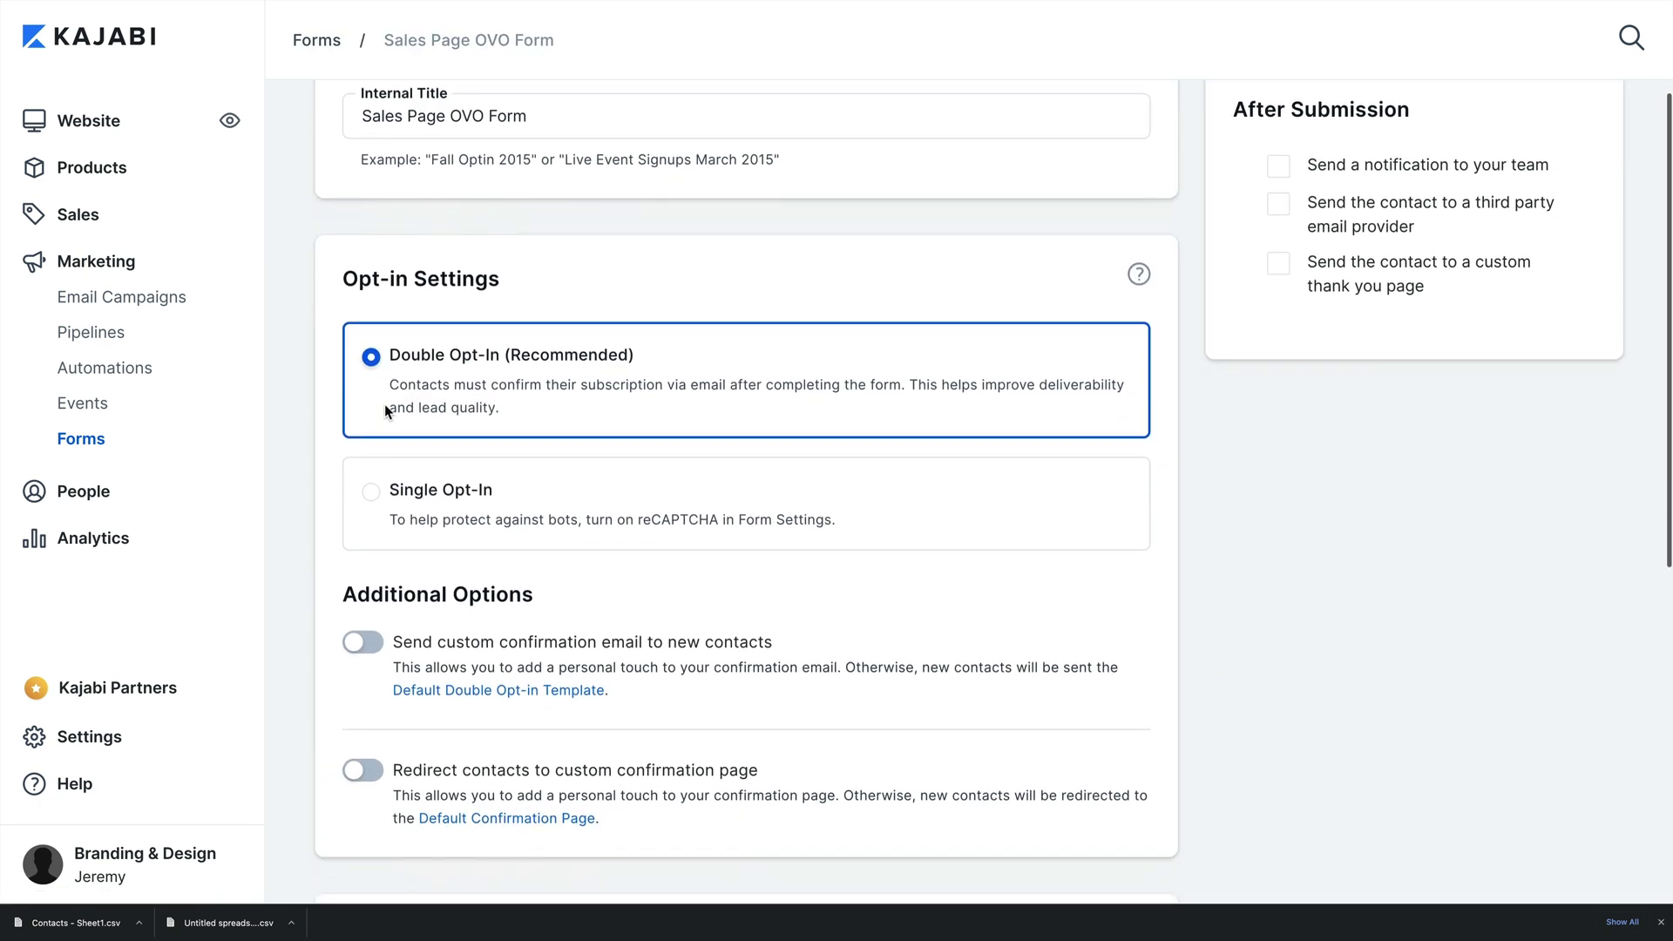
{"action": "scroll", "coordinate": [366, 615], "scroll_direction": "down", "scroll_amount": 2}
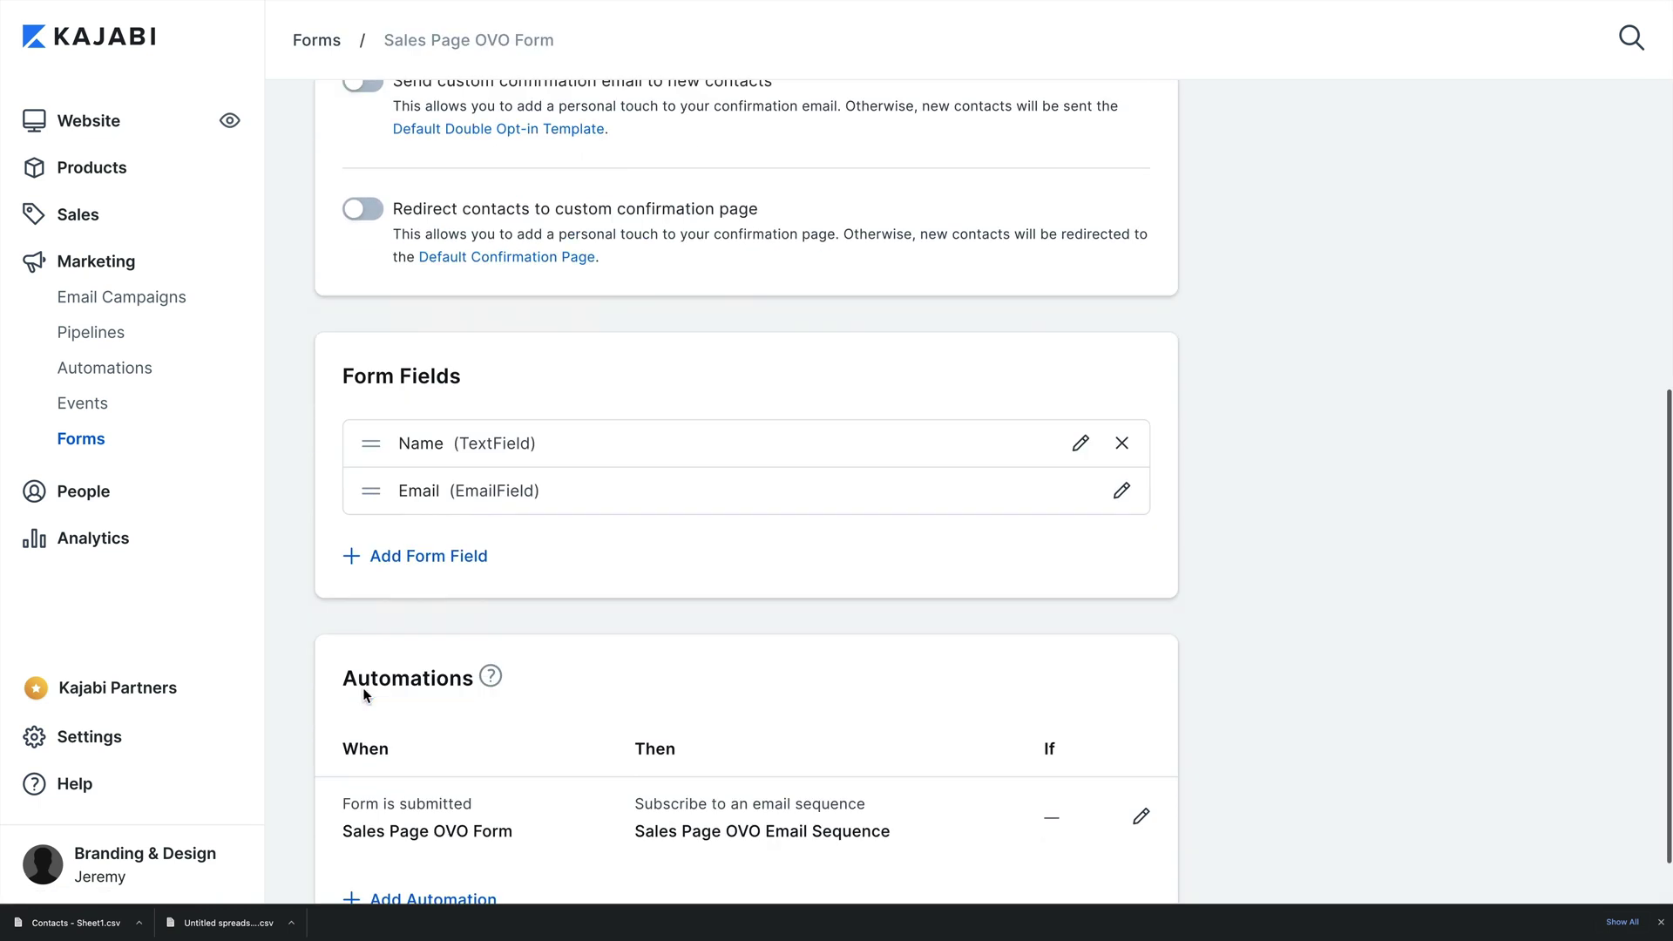
{"action": "left_click", "coordinate": [373, 828]}
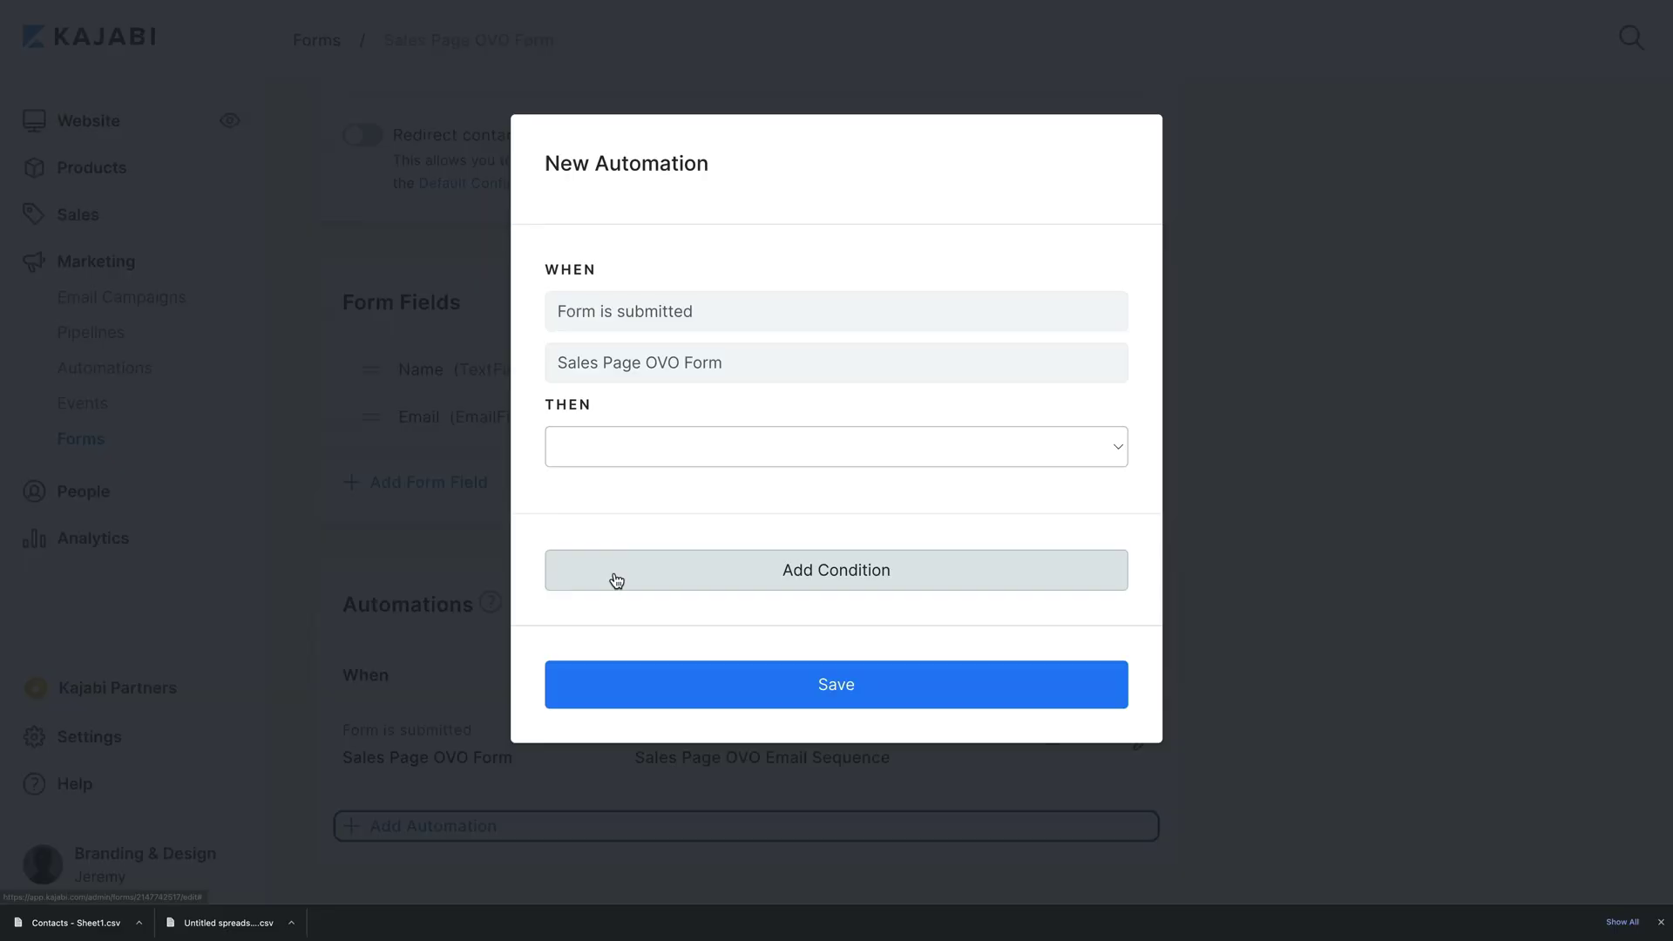
{"action": "left_click", "coordinate": [1127, 453]}
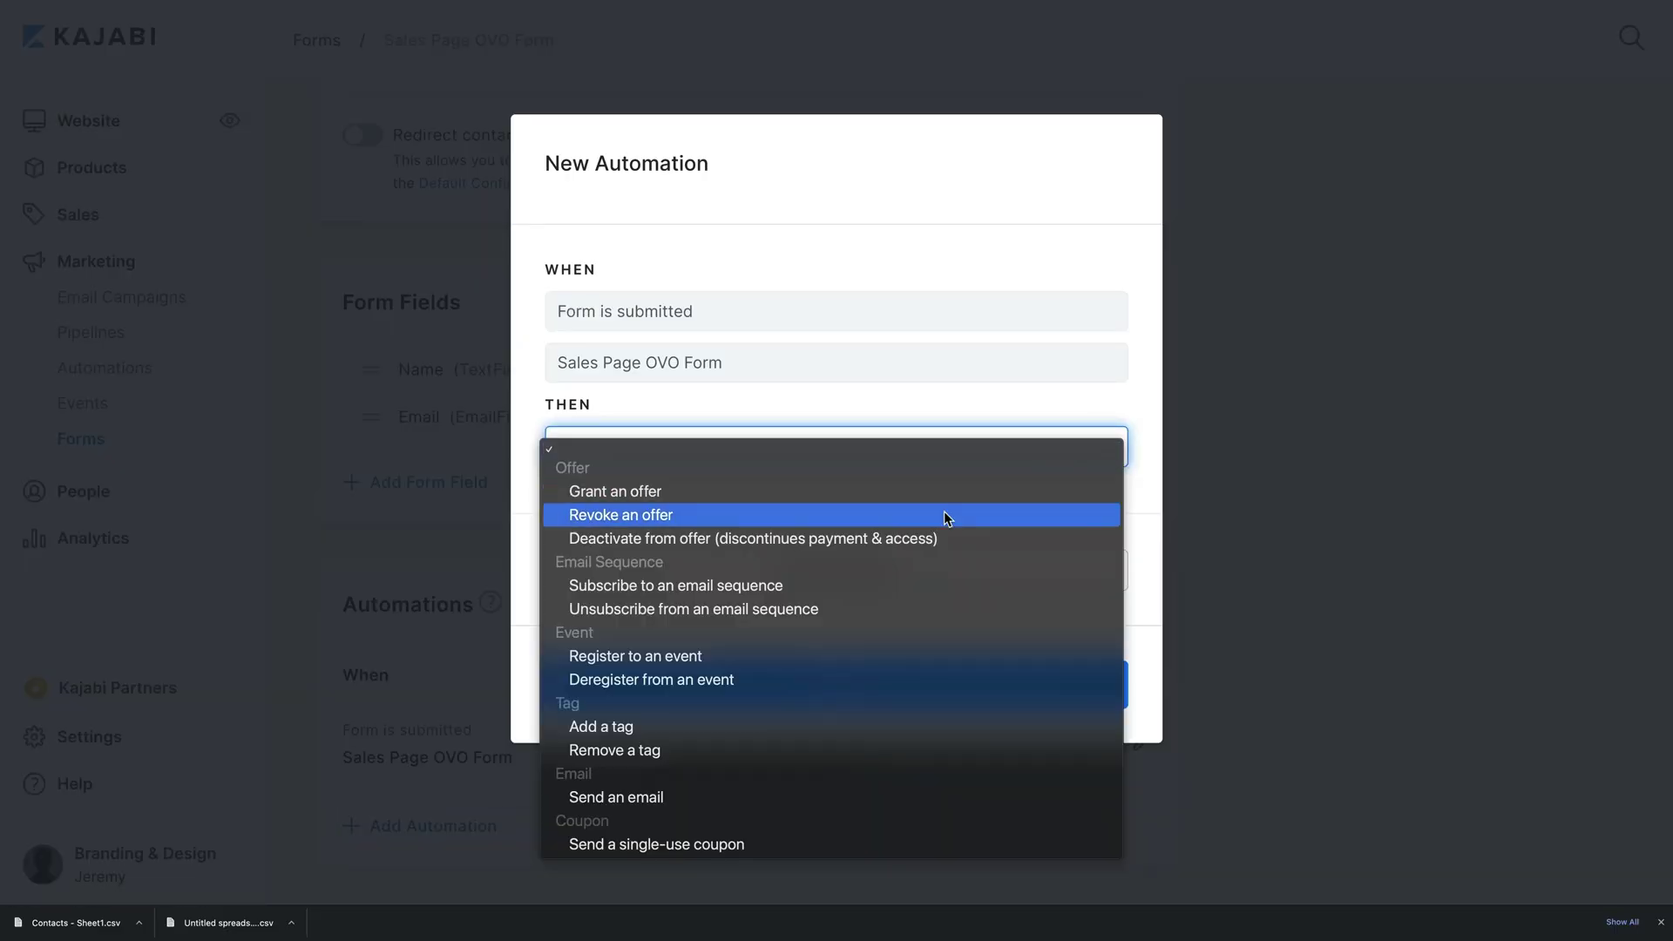
{"action": "left_click", "coordinate": [749, 726]}
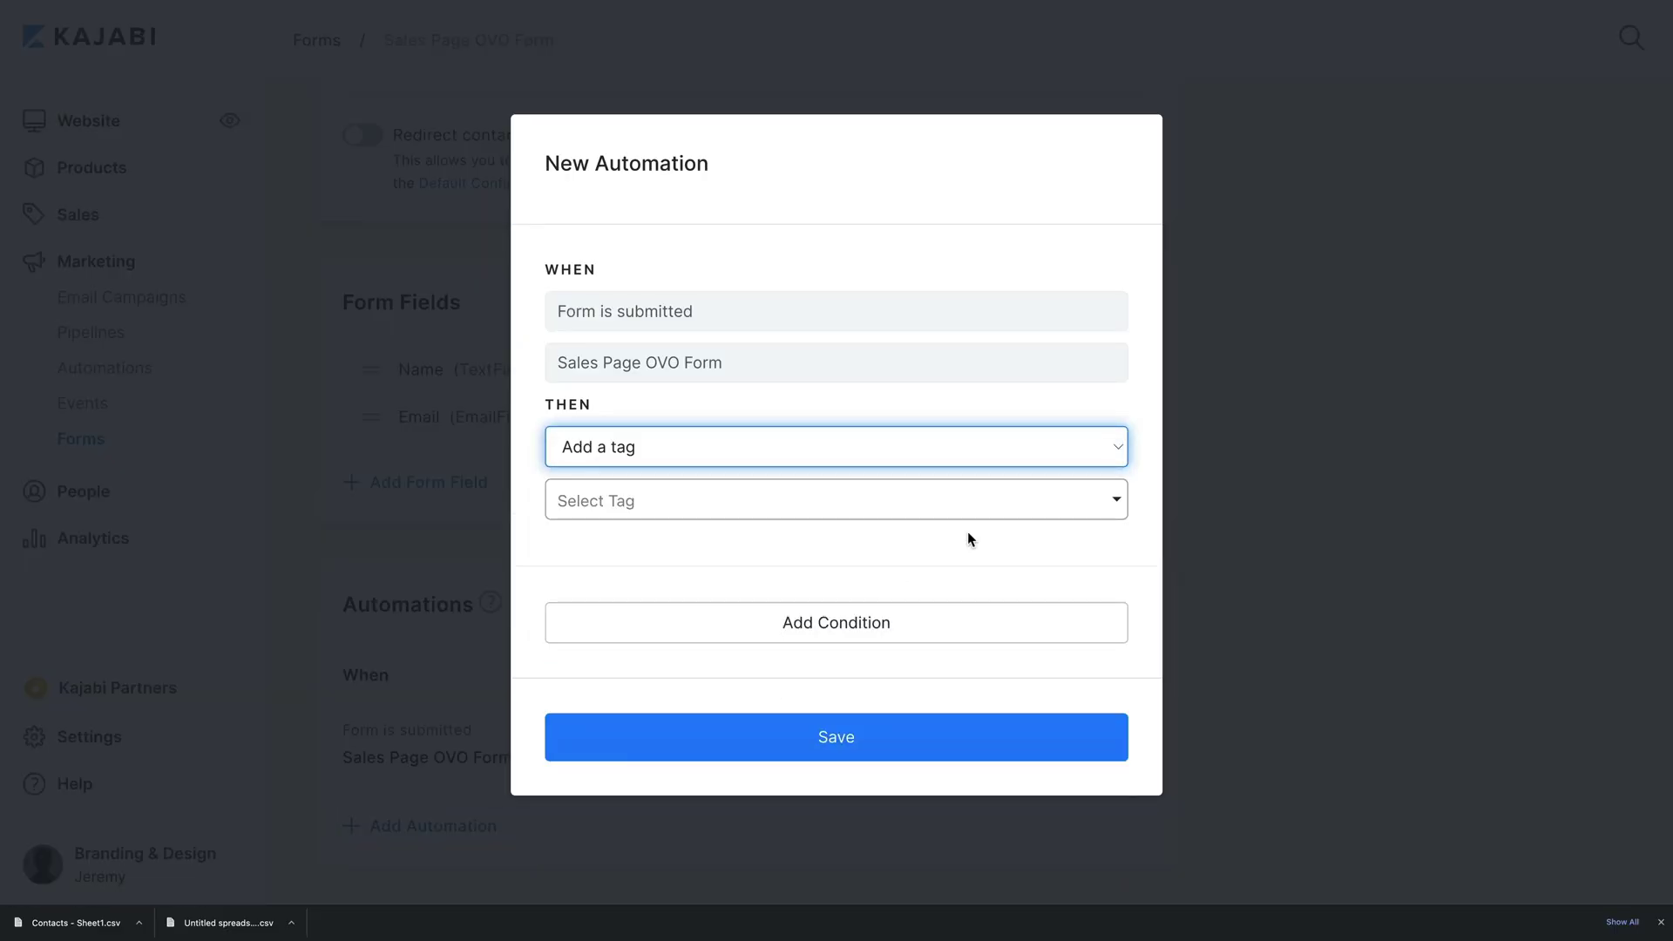
{"action": "left_click", "coordinate": [1115, 512]}
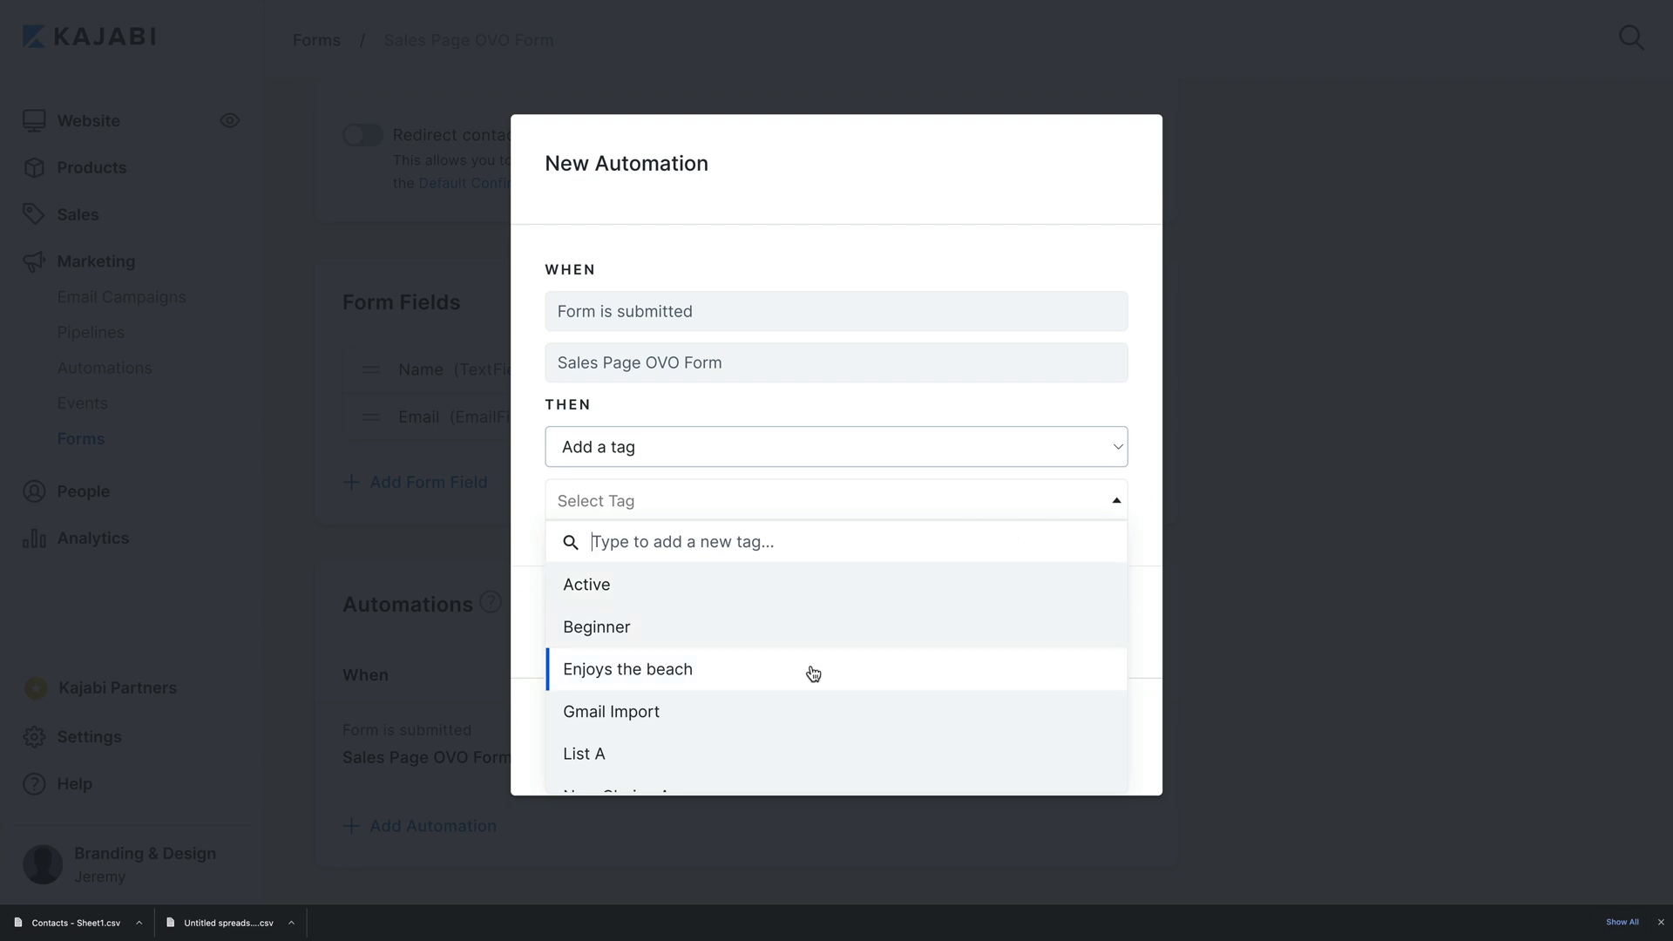
{"action": "left_click", "coordinate": [807, 634]}
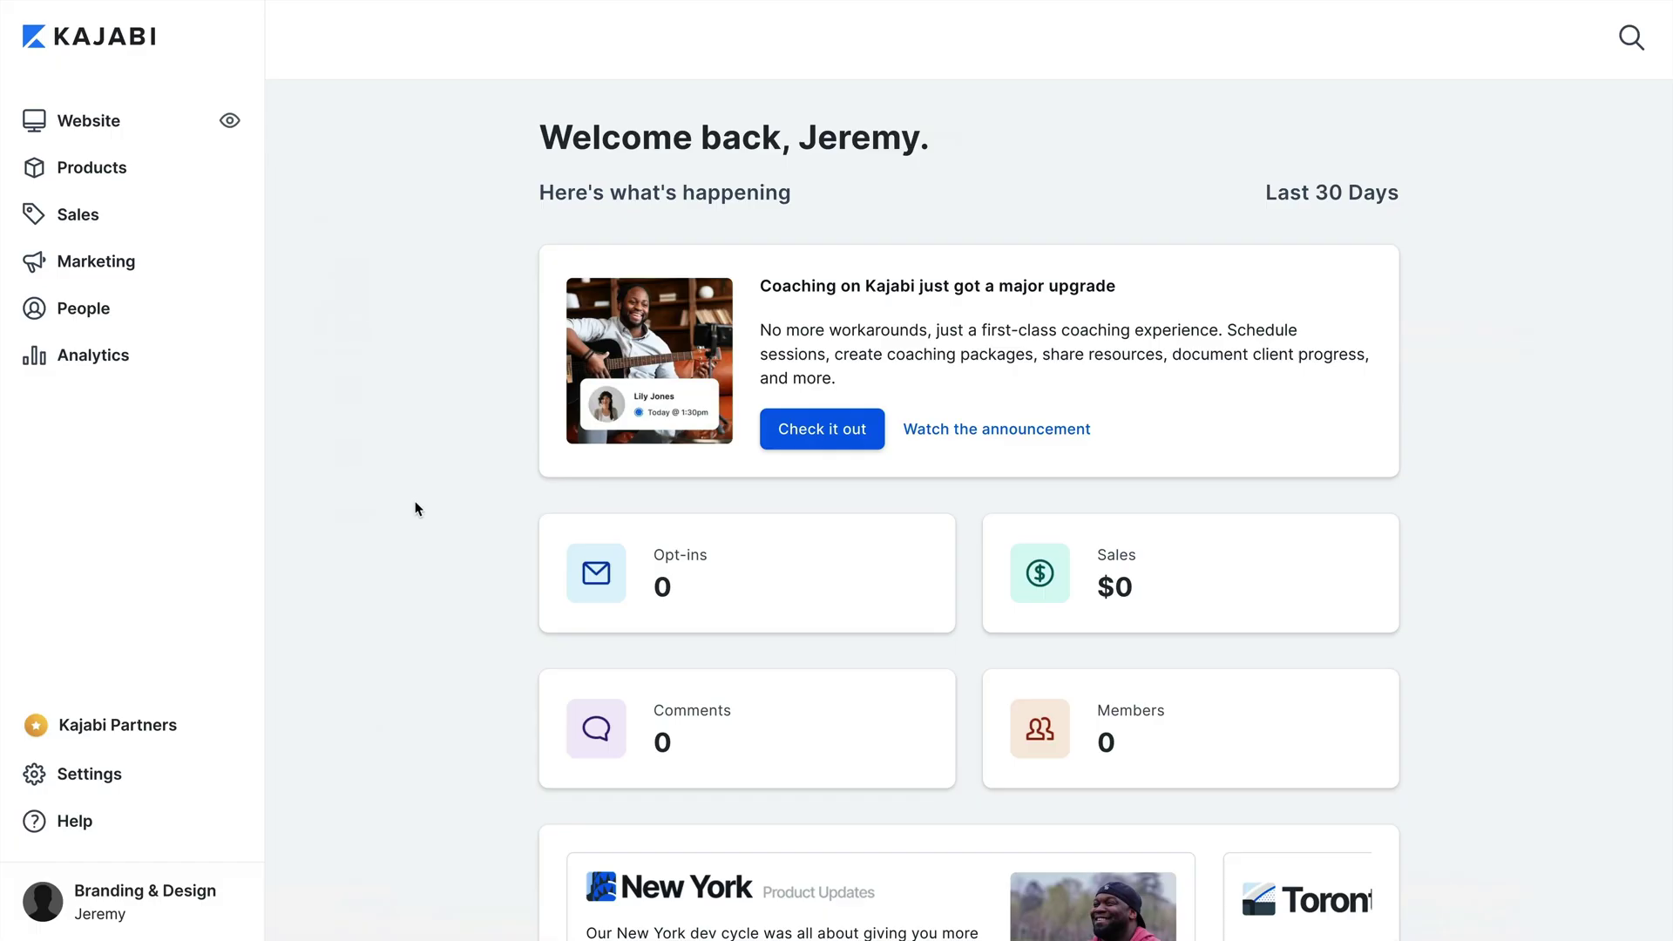
Add an 'Add a tag' automation to the Last Reminder email of Sales Page OVO Email Sequence
{"action": "left_click", "coordinate": [112, 266]}
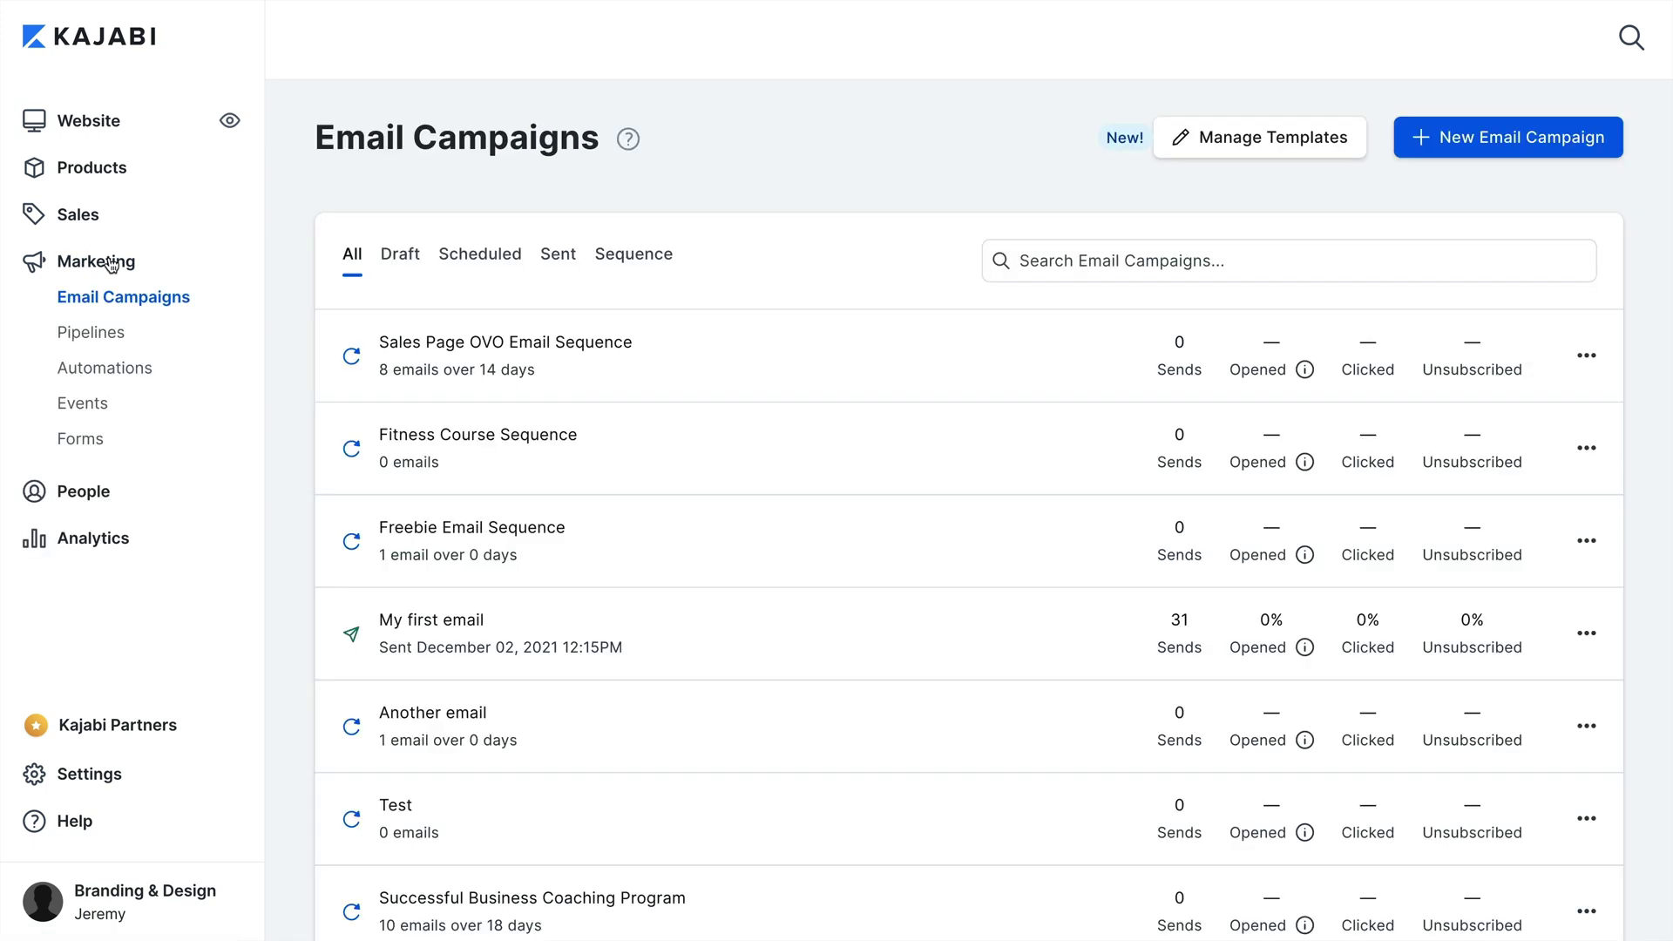
{"action": "left_click", "coordinate": [390, 345]}
{"action": "scroll", "coordinate": [445, 543], "scroll_direction": "down", "scroll_amount": 10}
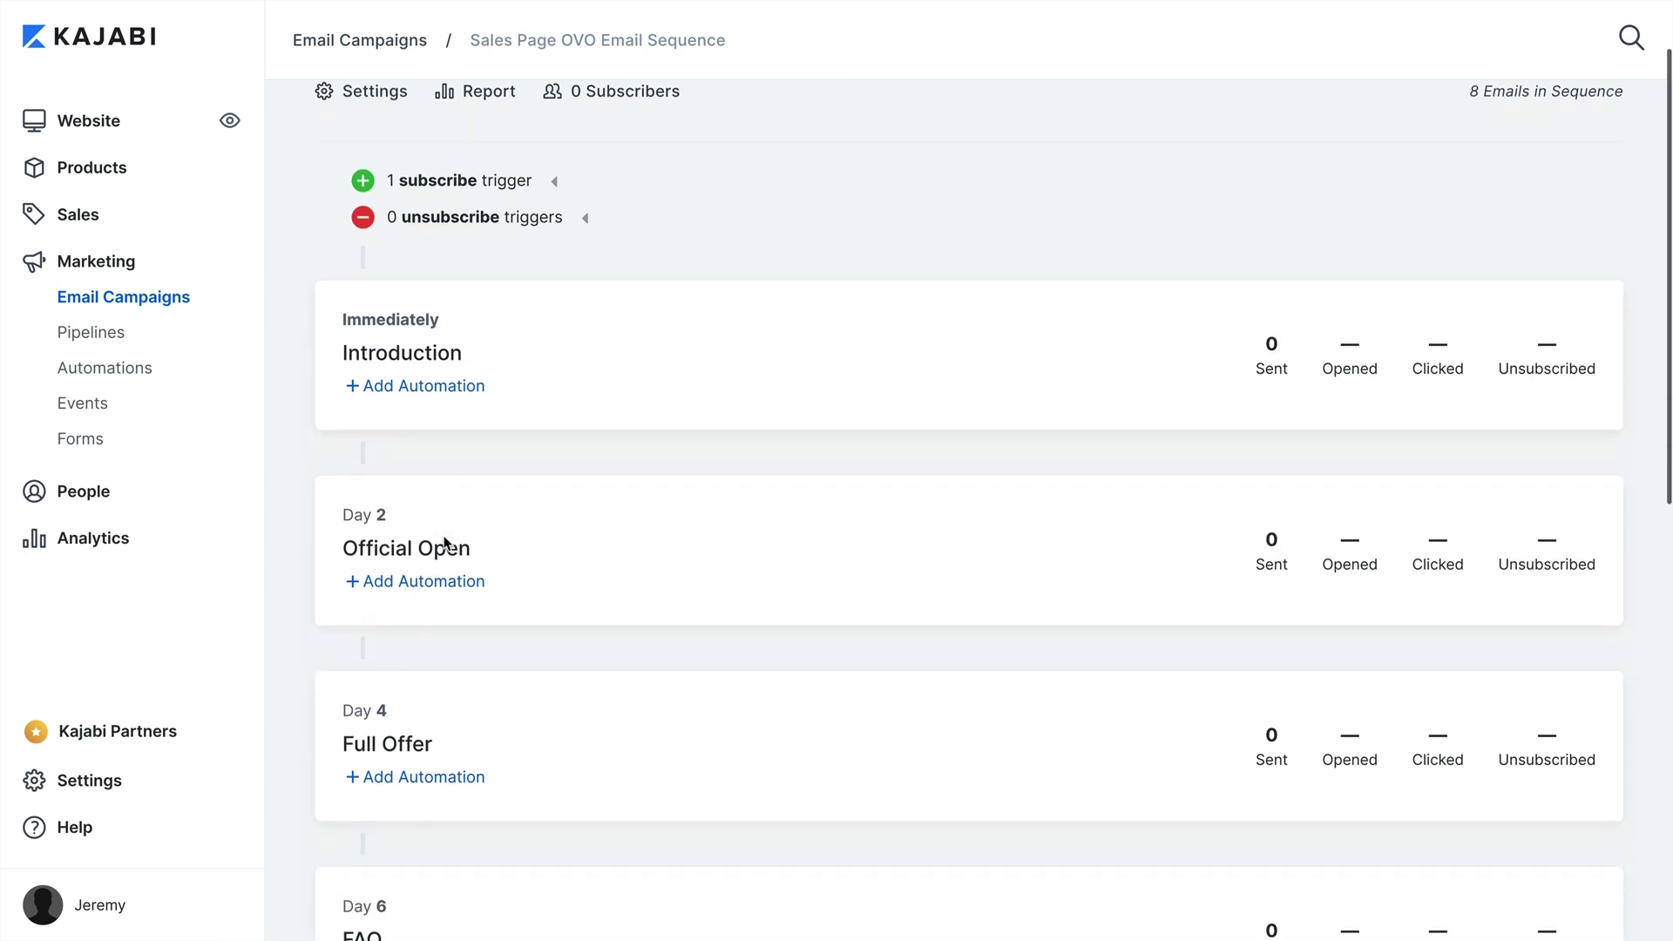
{"action": "scroll", "coordinate": [435, 610], "scroll_direction": "down", "scroll_amount": 2}
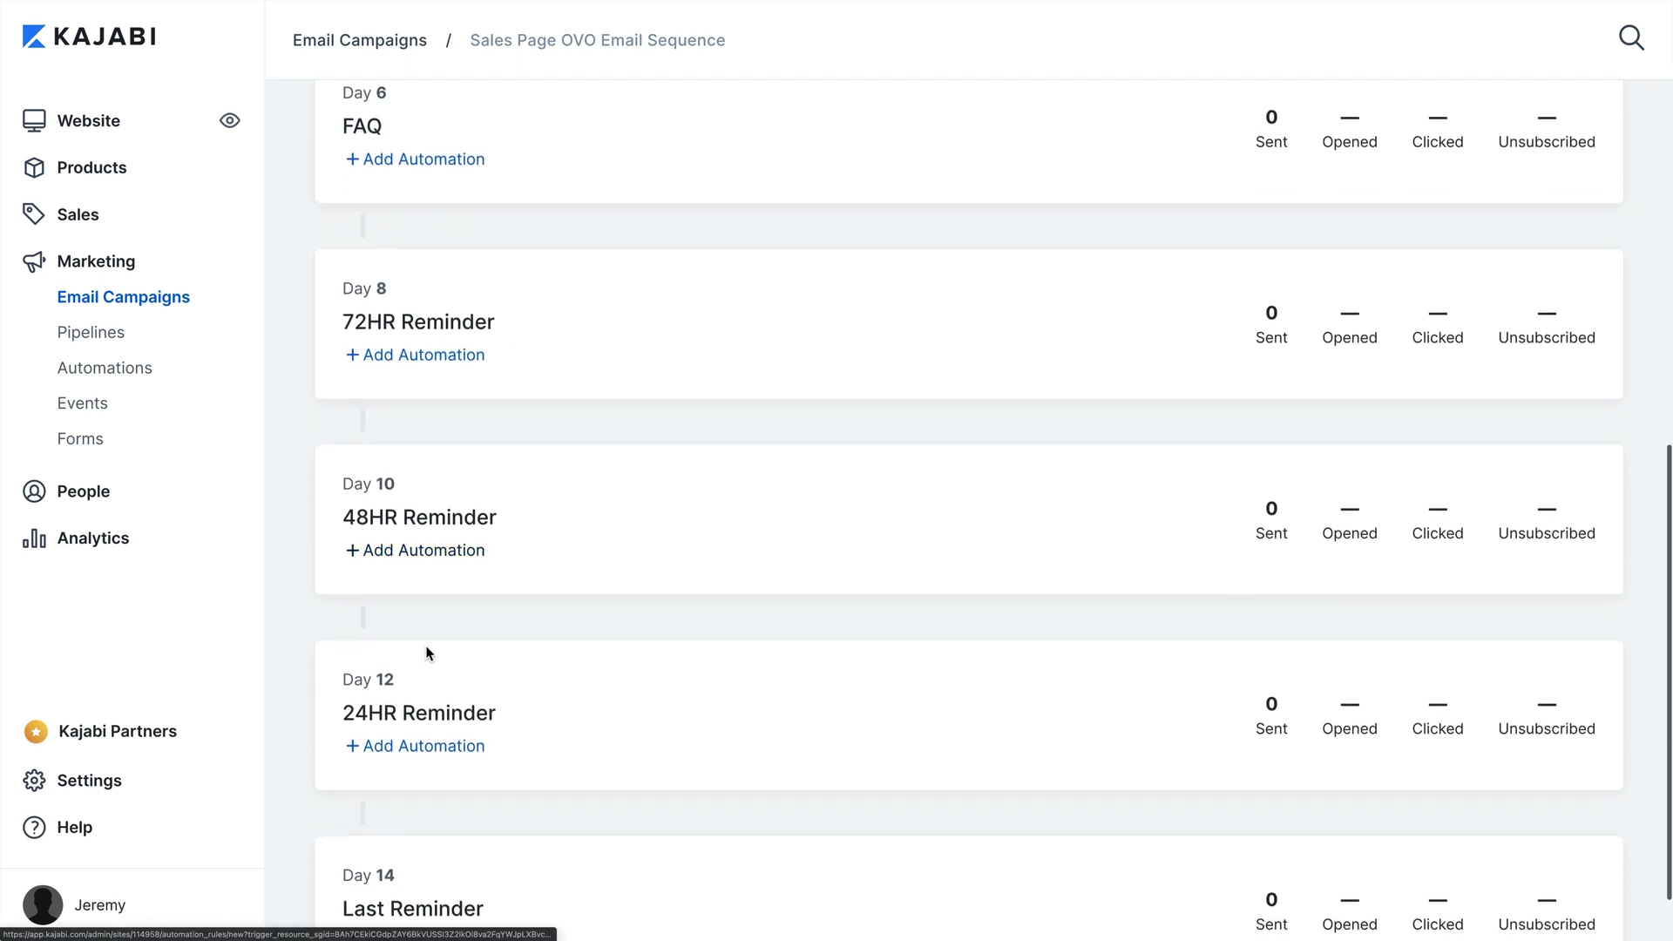
{"action": "left_click", "coordinate": [393, 861]}
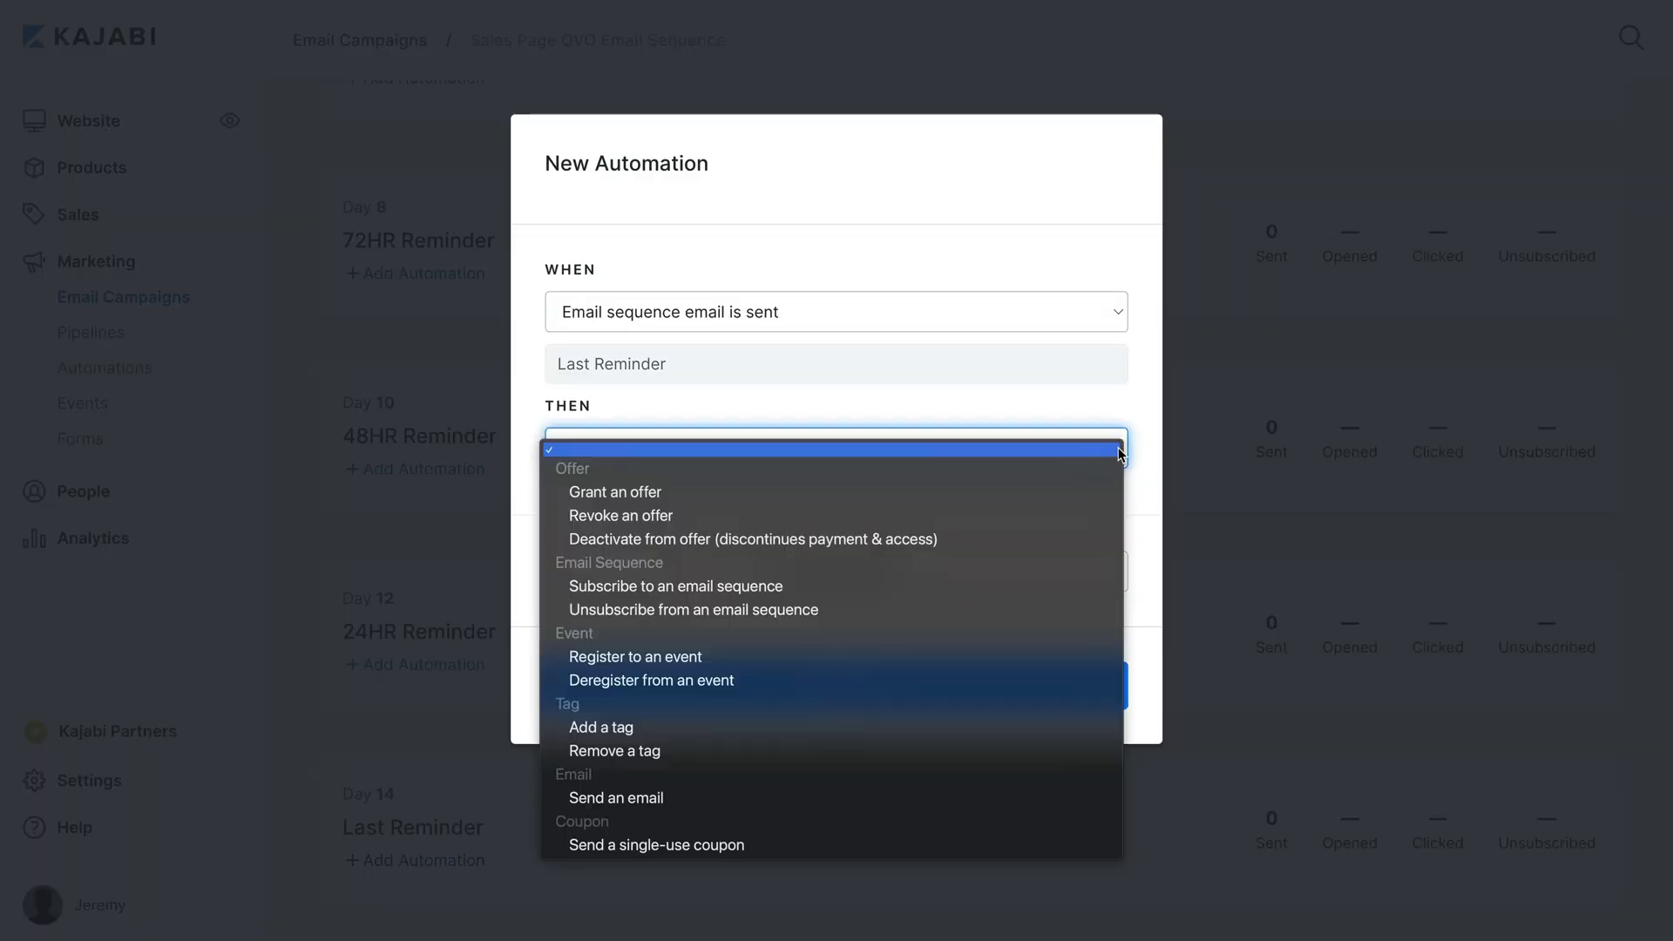
{"action": "left_click", "coordinate": [641, 730]}
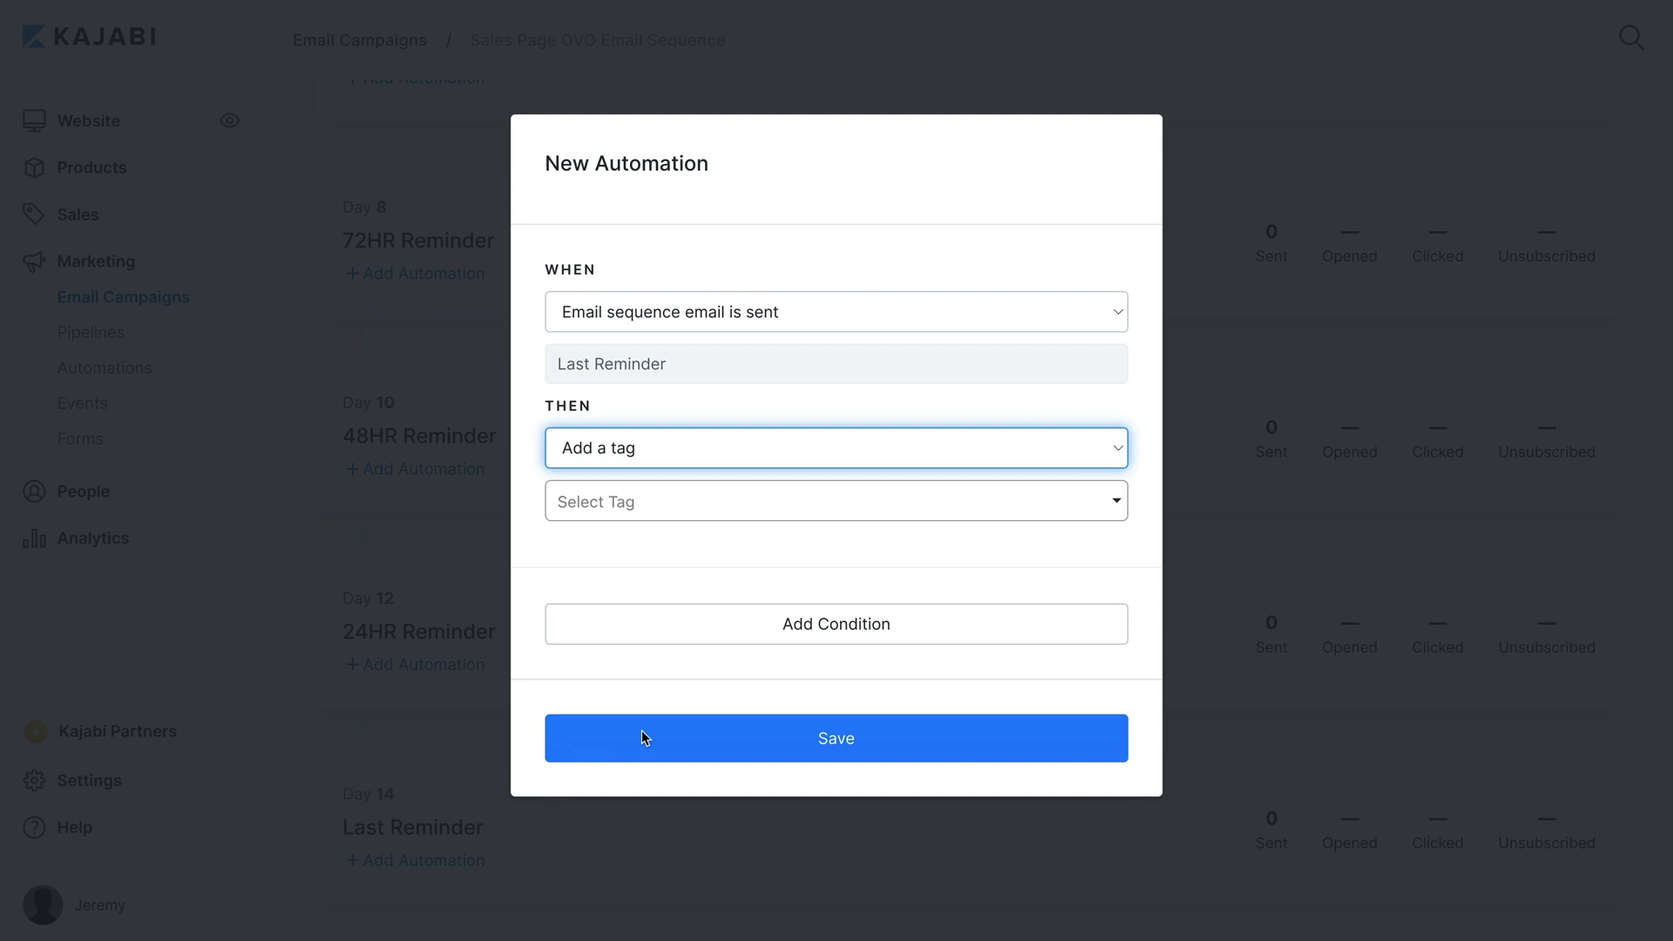
{"action": "left_click", "coordinate": [1120, 498]}
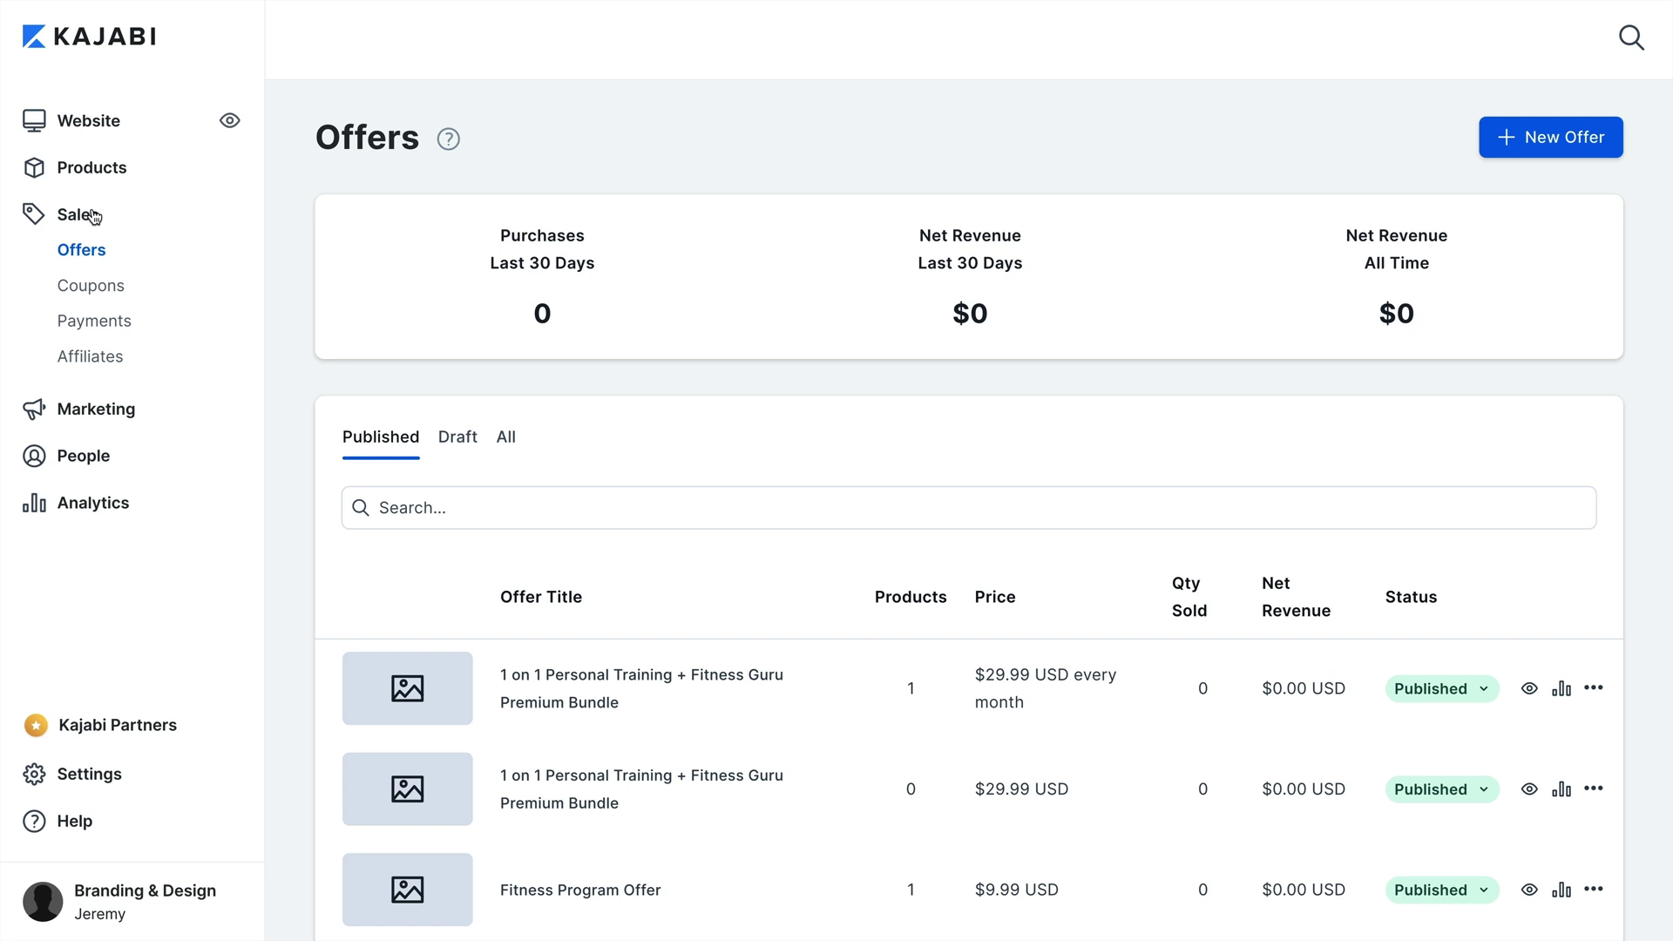
Add an 'Add a tag' purchase automation to the first Personal Training bundle offer
{"action": "scroll", "coordinate": [291, 537], "scroll_direction": "down", "scroll_amount": 3}
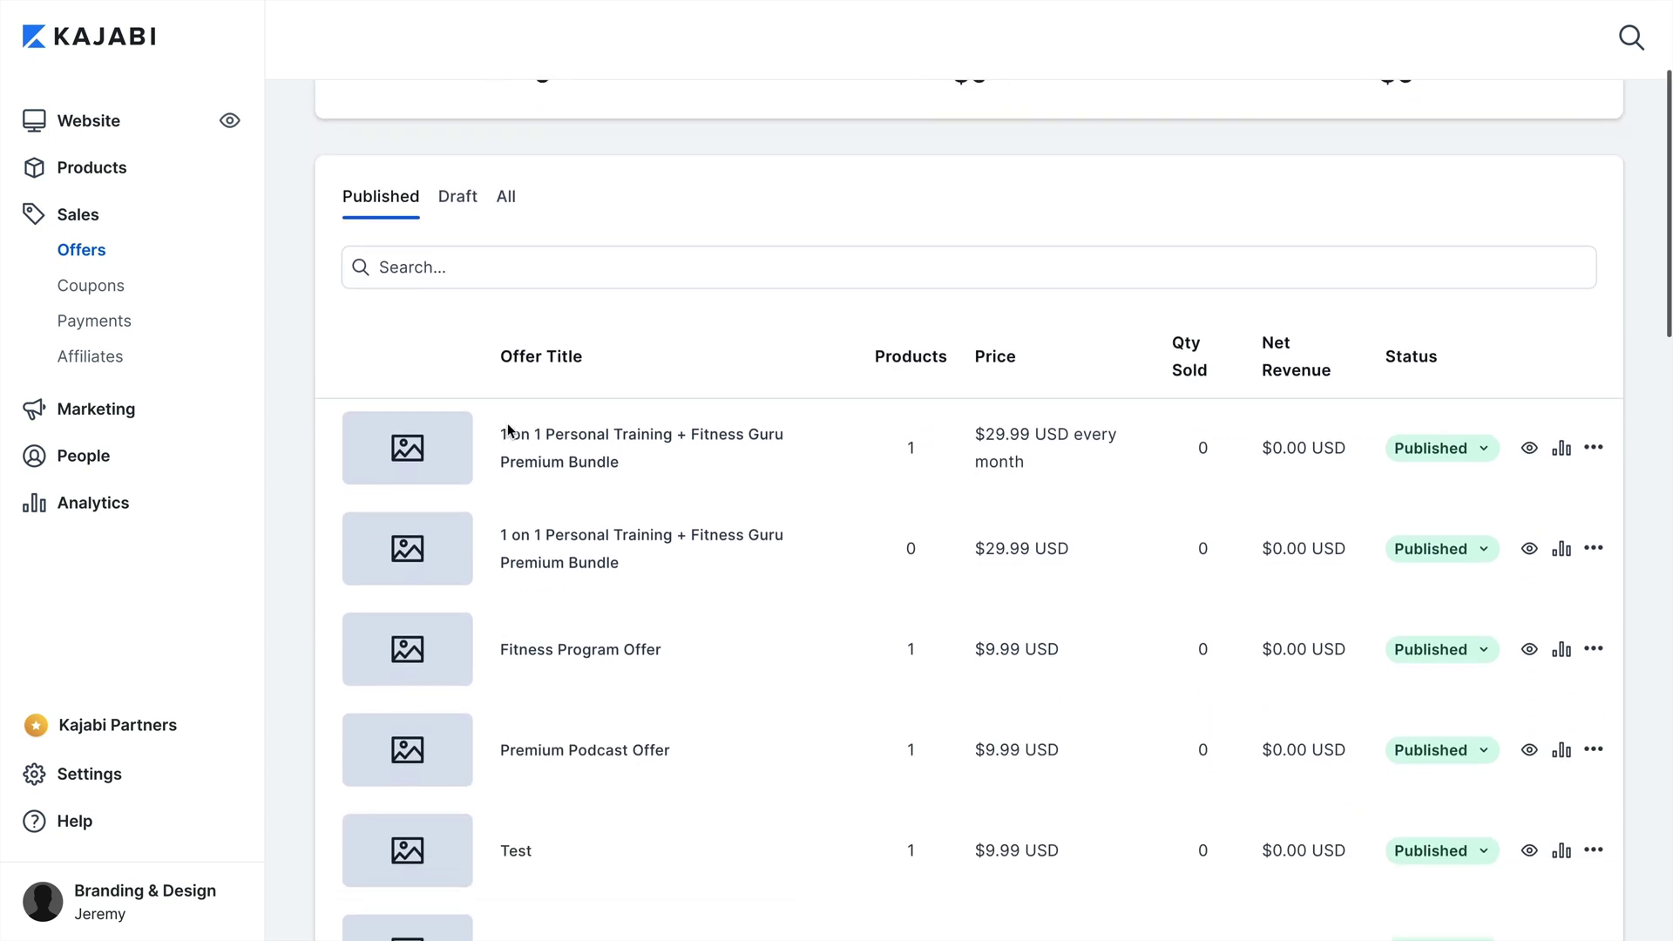
{"action": "left_click", "coordinate": [514, 433]}
{"action": "scroll", "coordinate": [517, 524], "scroll_direction": "down", "scroll_amount": 6}
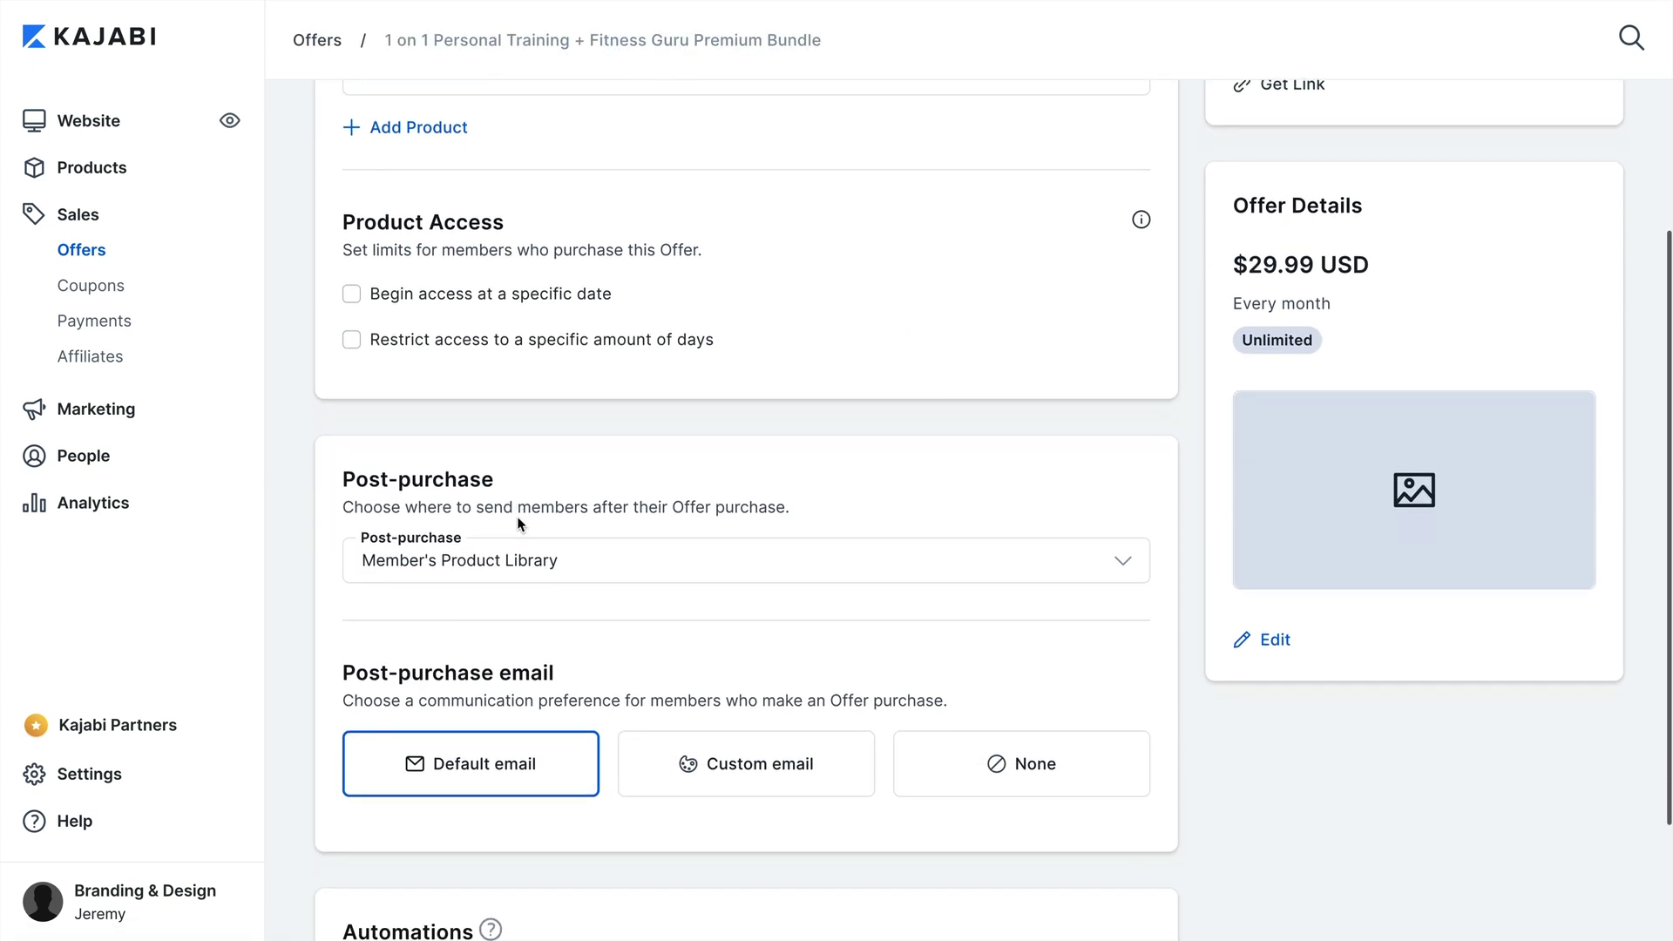
{"action": "left_click", "coordinate": [445, 864]}
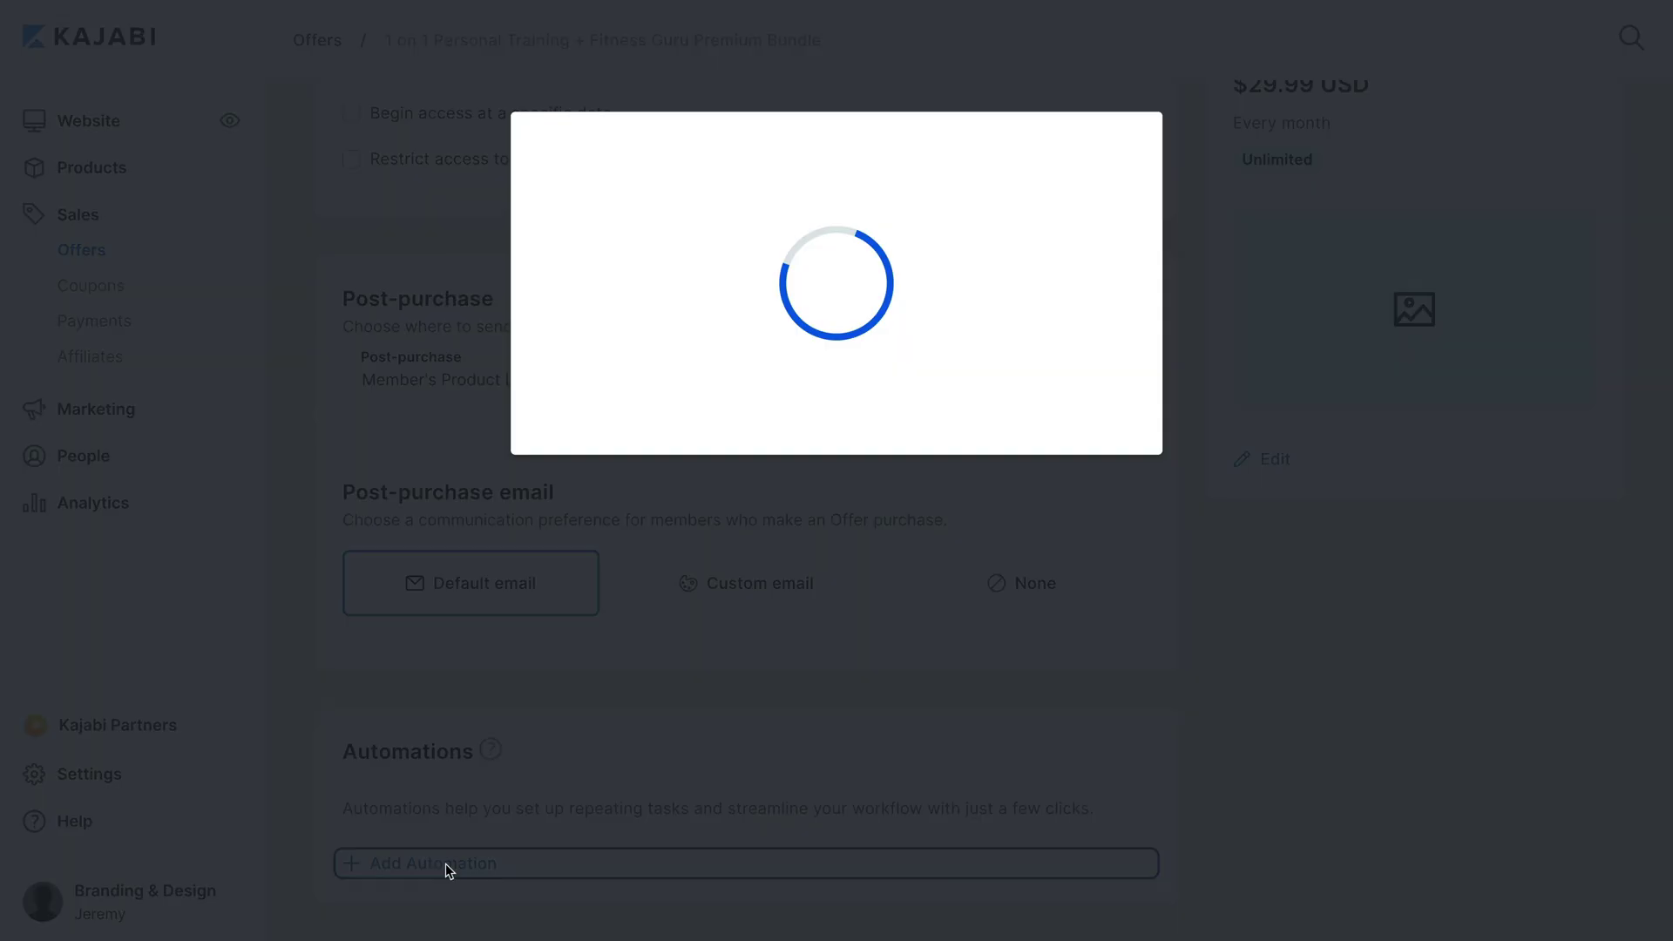
{"action": "left_click", "coordinate": [1121, 457]}
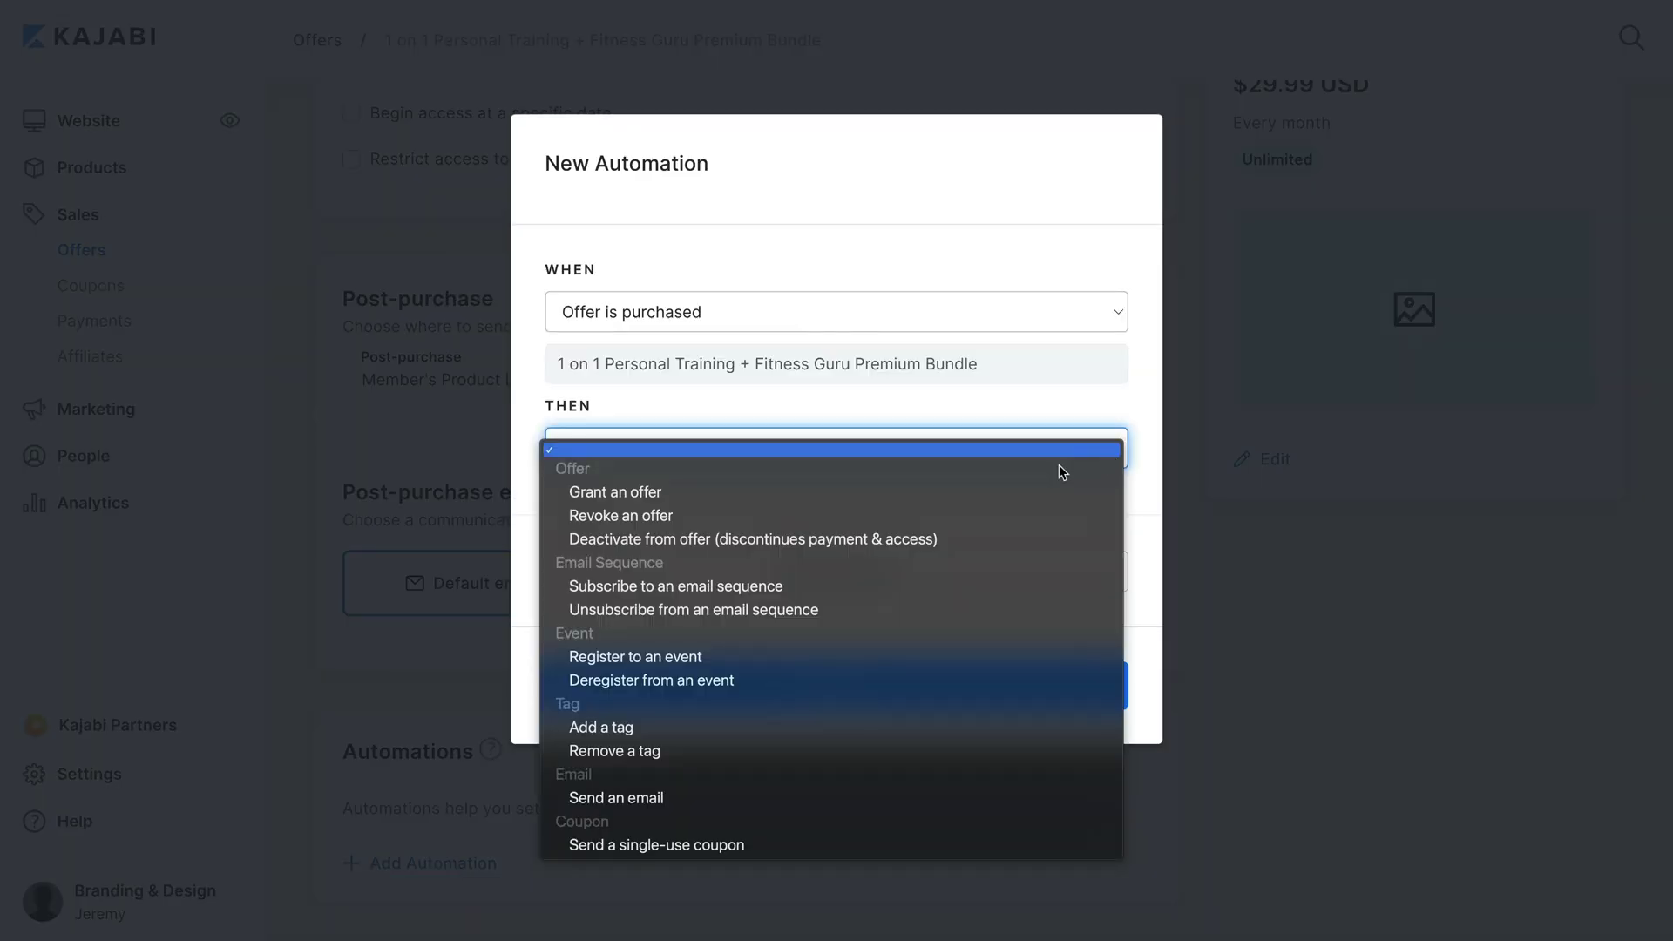
{"action": "left_click", "coordinate": [742, 728]}
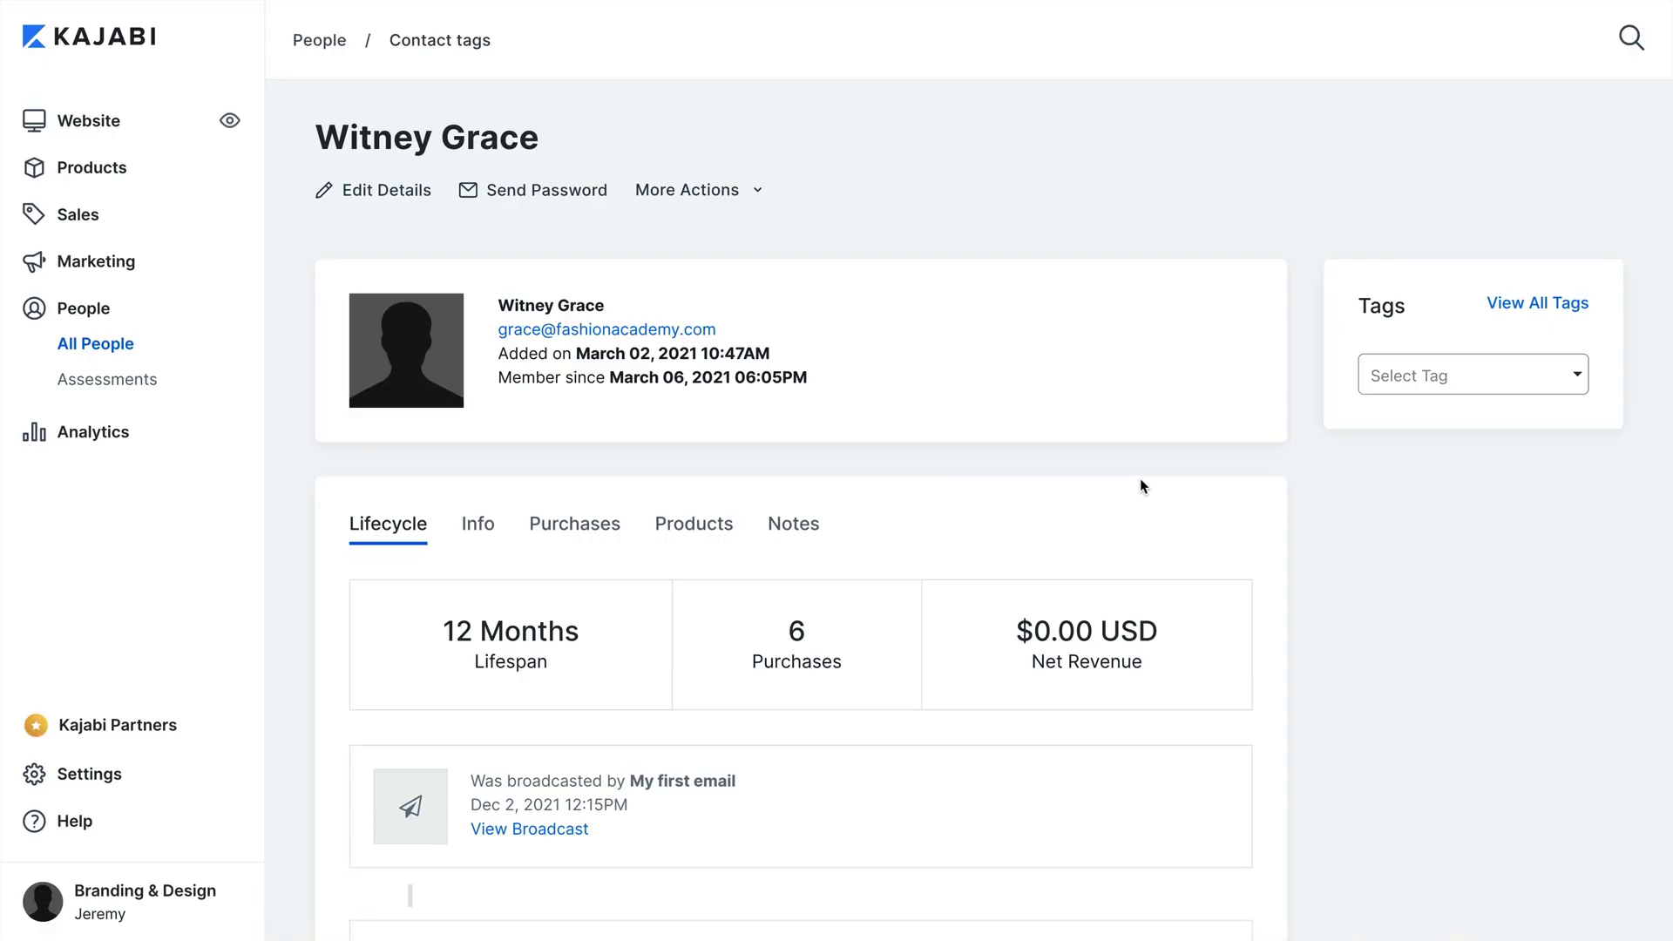
Delete the Active tag from the Contact Tags list, typing 'Active' to confirm
{"action": "left_click", "coordinate": [1499, 307]}
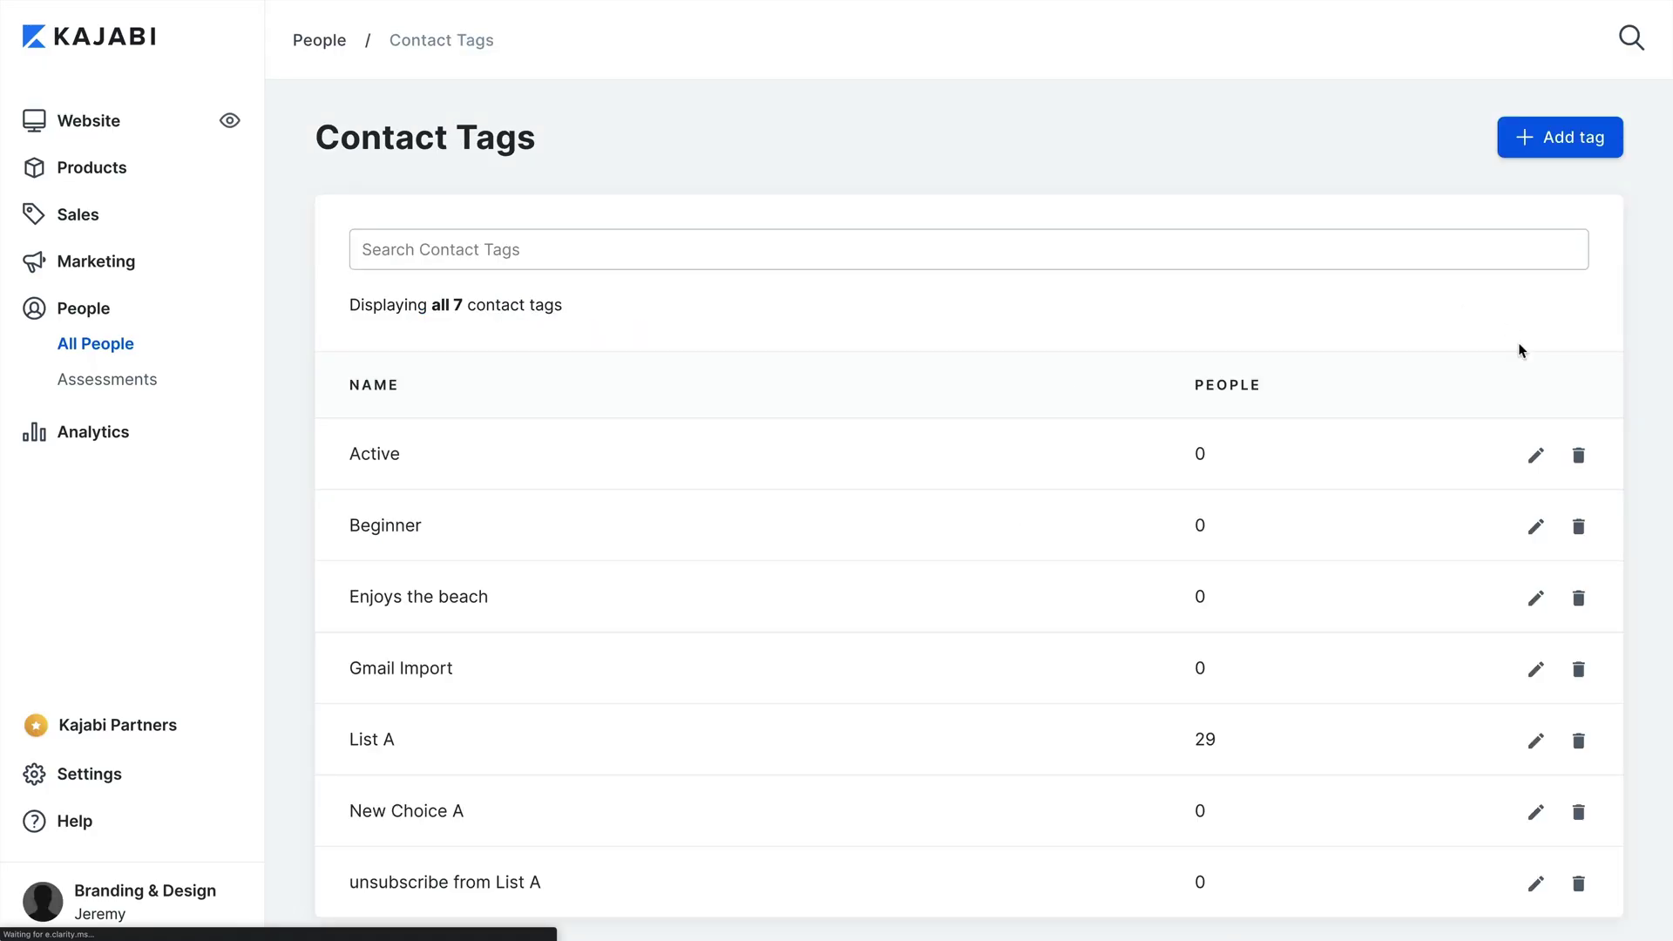
{"action": "left_click", "coordinate": [1578, 455]}
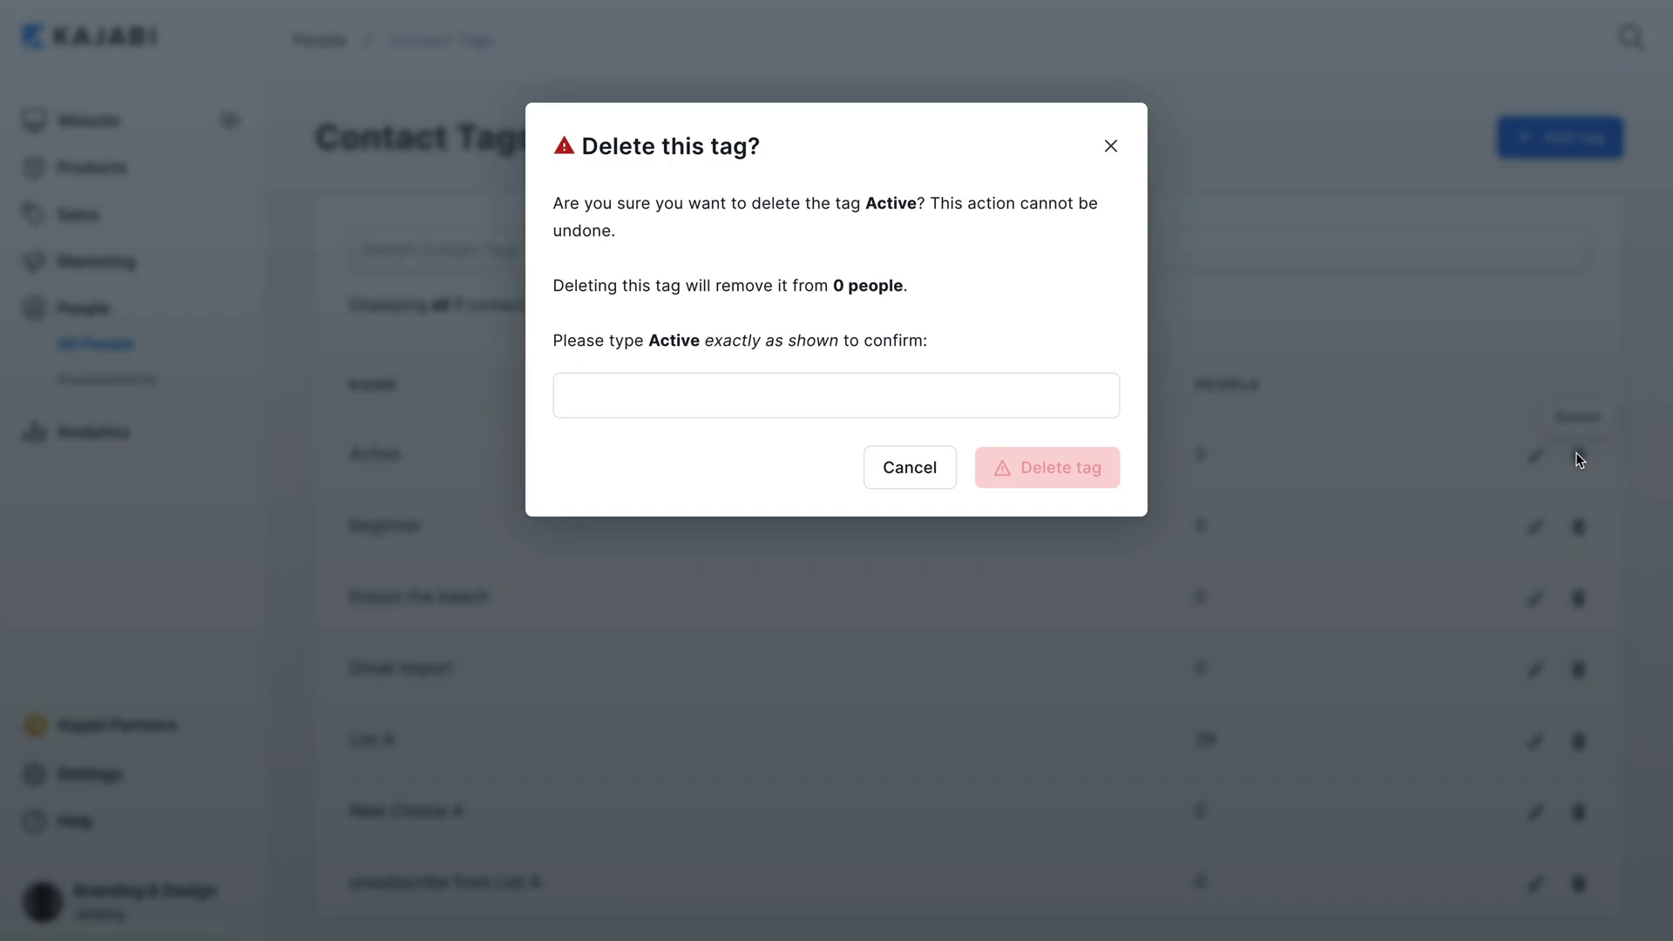
{"action": "left_click", "coordinate": [1109, 397]}
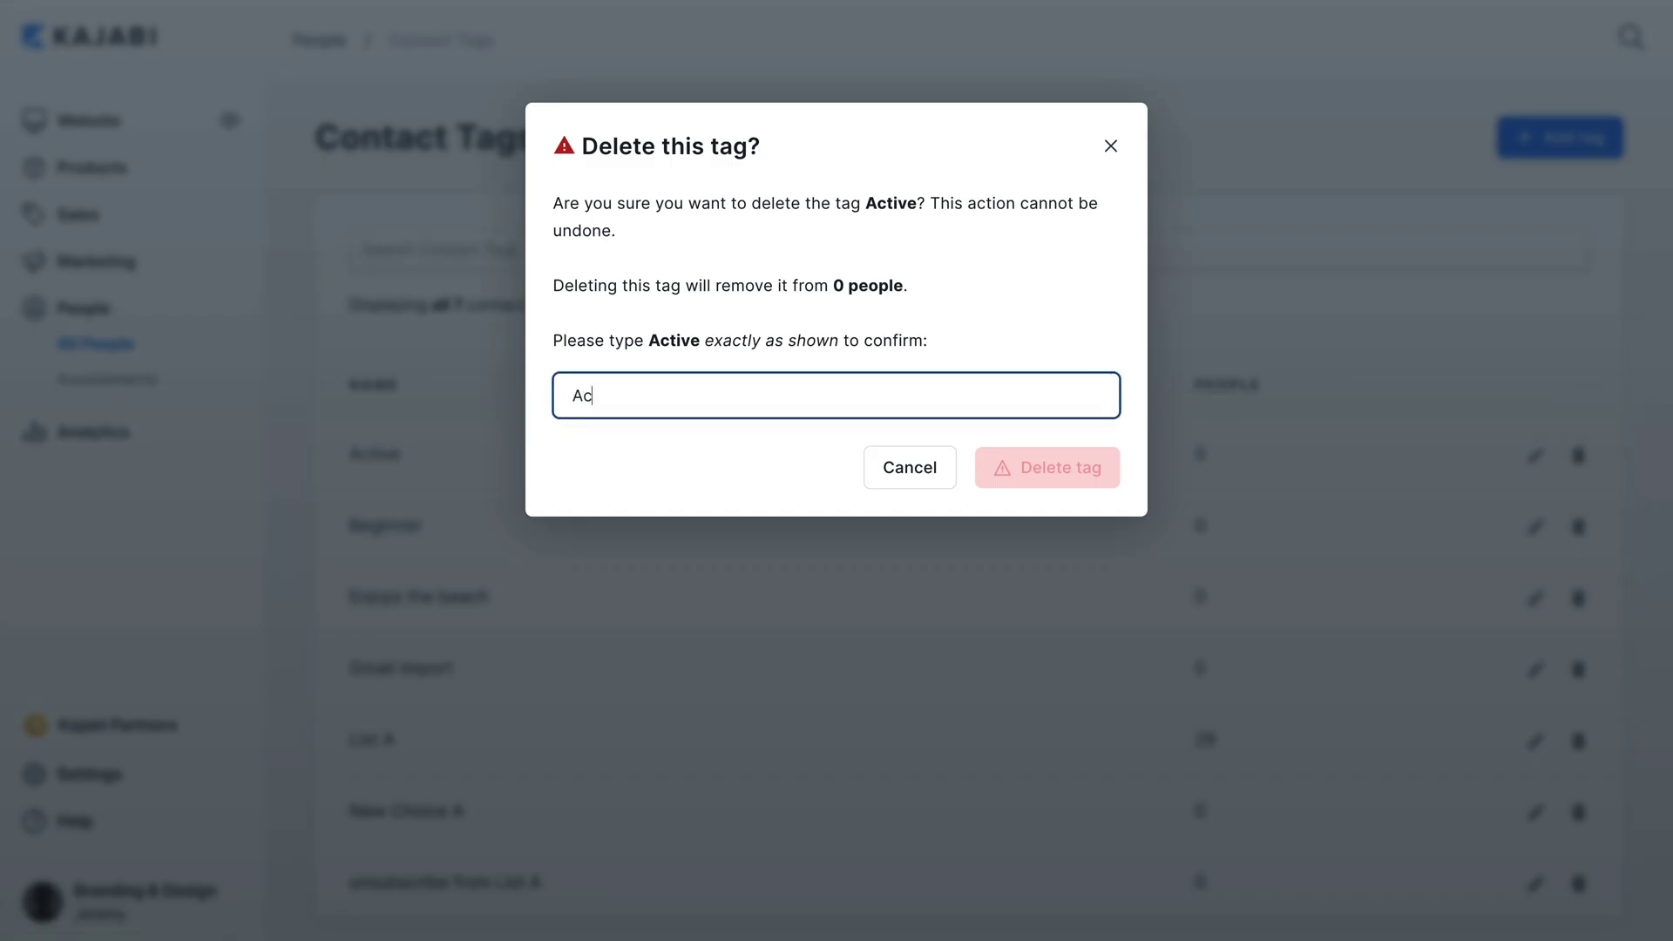
{"action": "type", "text": "Active"}
{"action": "left_click", "coordinate": [1101, 470]}
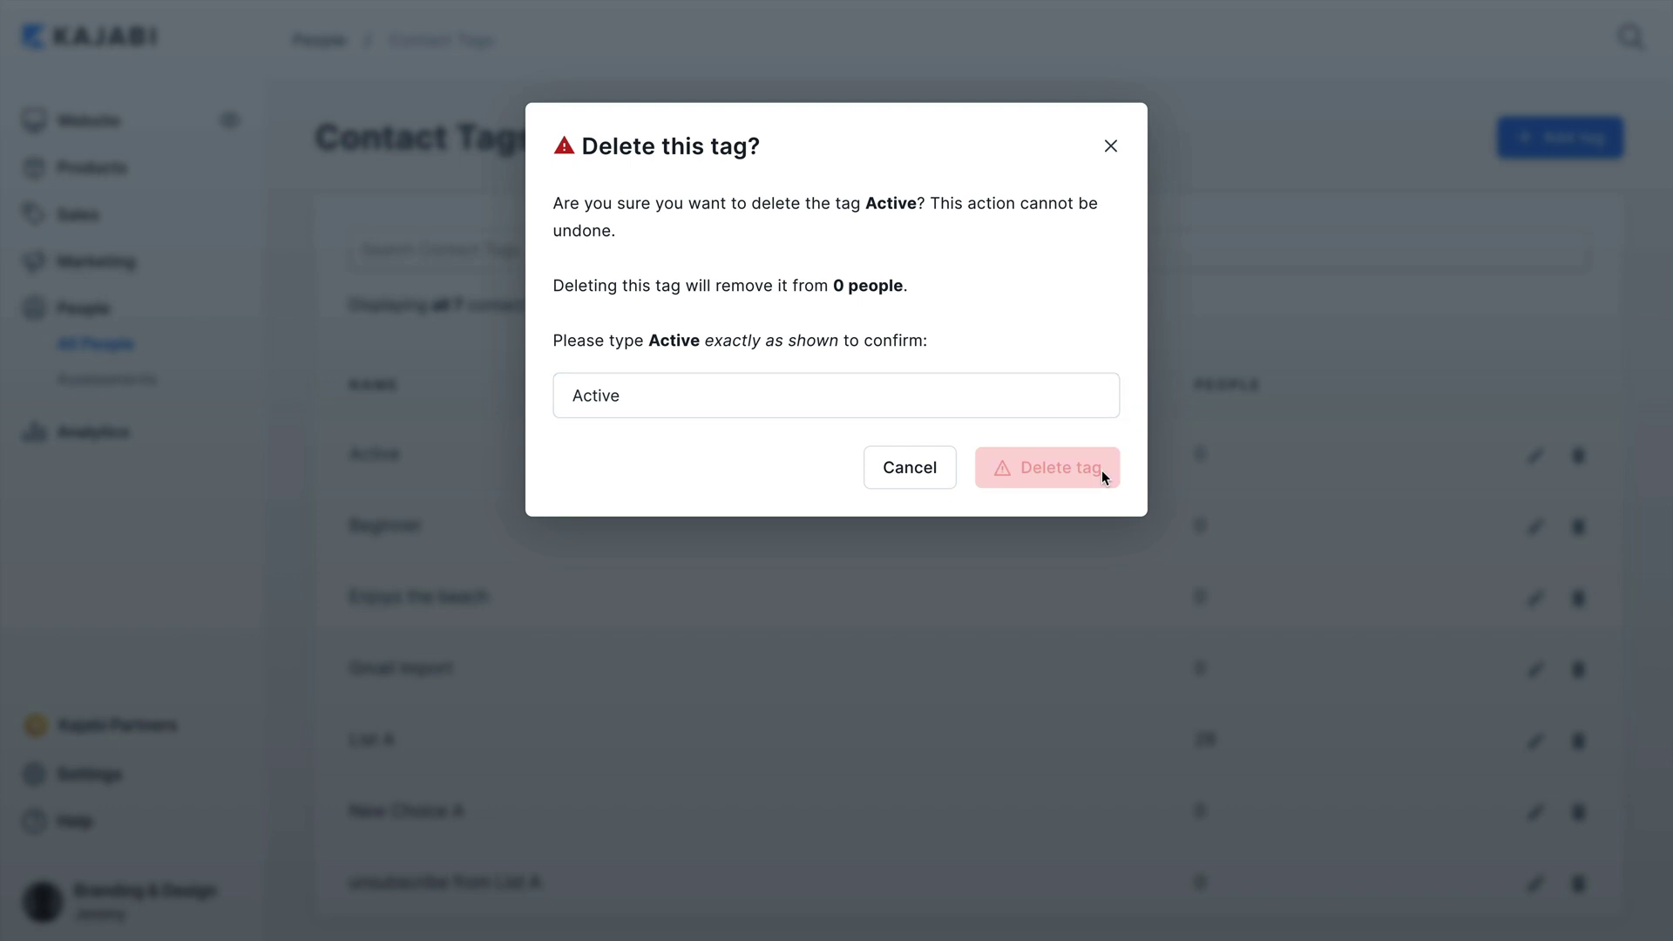